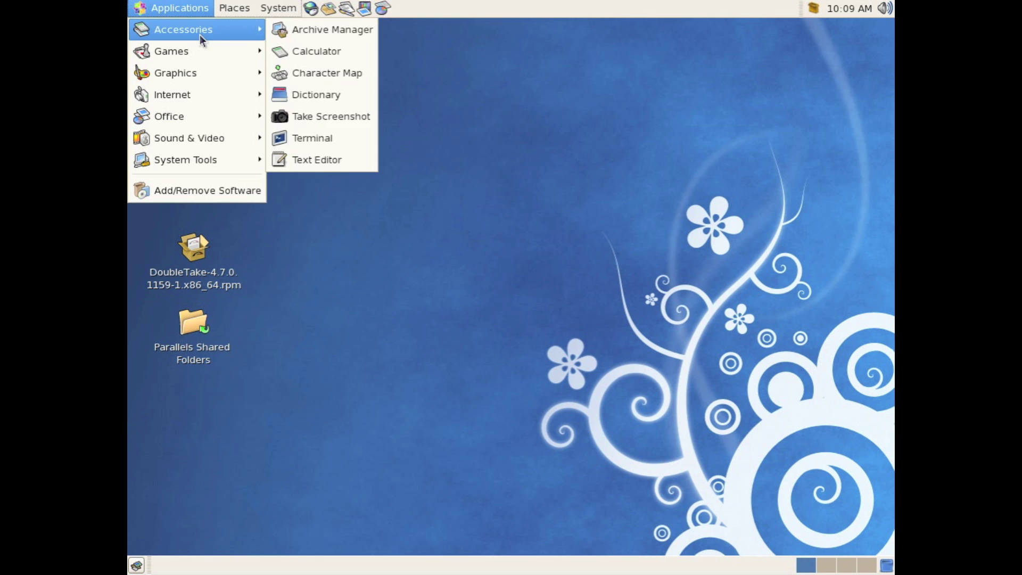
# Step: Open a terminal and launch DTSetup, fixing the mistyped command
pyautogui.moveTo(232, 32)
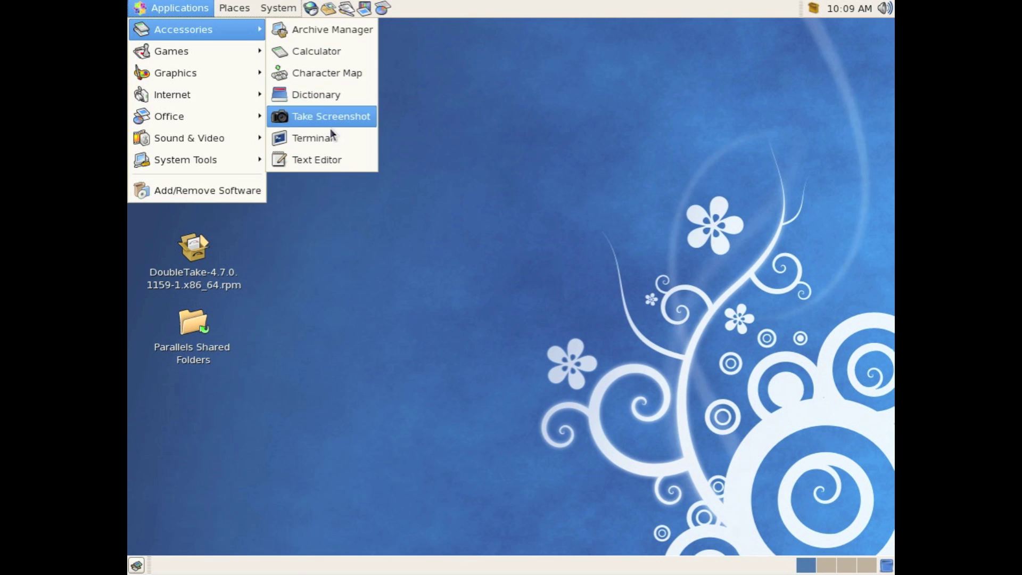
pyautogui.click(319, 138)
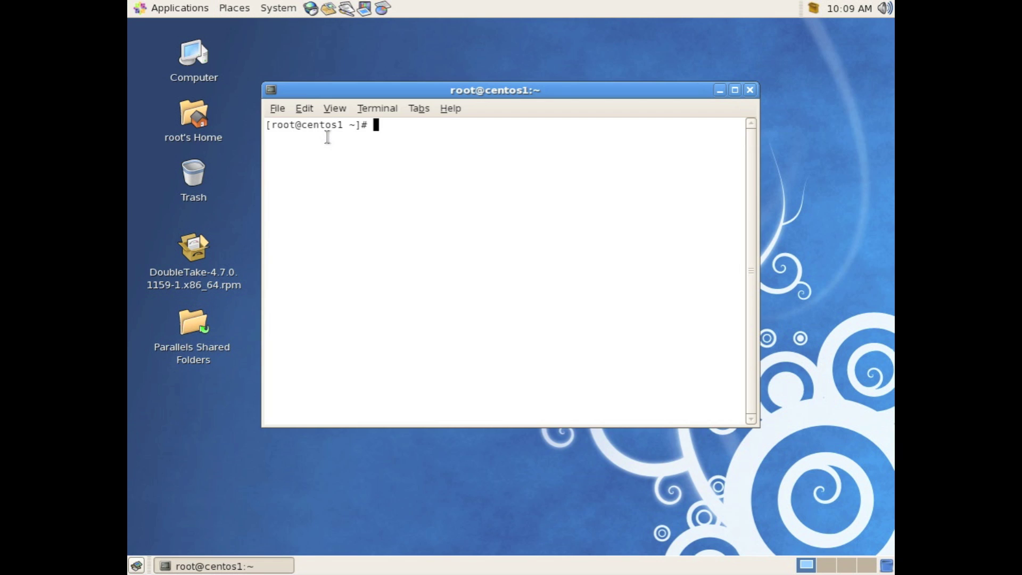
pyautogui.write('DTSetuip')
pyautogui.press('BackSpace')
pyautogui.press('BackSpace')
pyautogui.write('p')
pyautogui.press('Return')
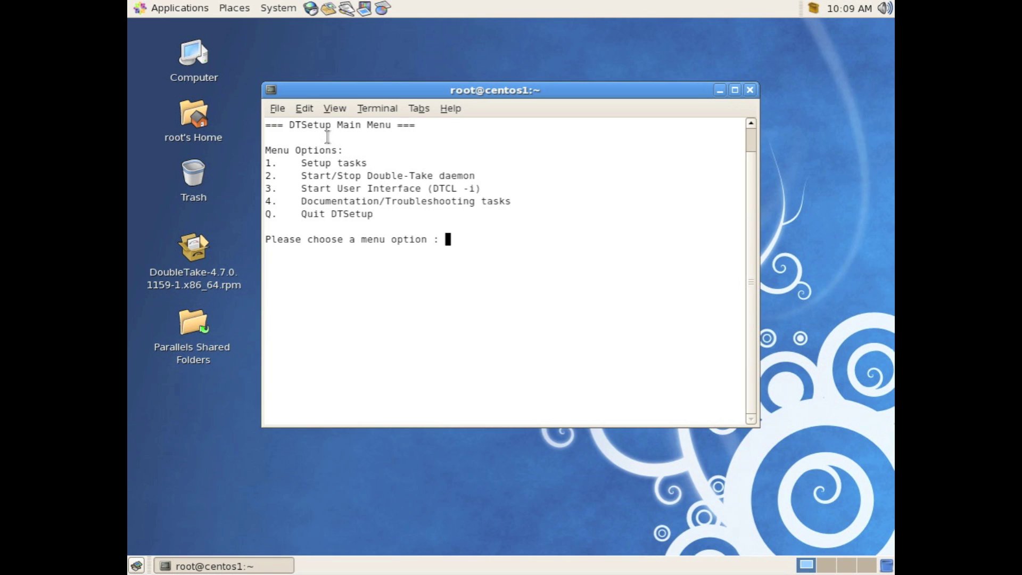
# Step: Go to Setup tasks > Replication > Full Server Replication (options 1, 3, 4)
pyautogui.write('1')
pyautogui.press('Return')
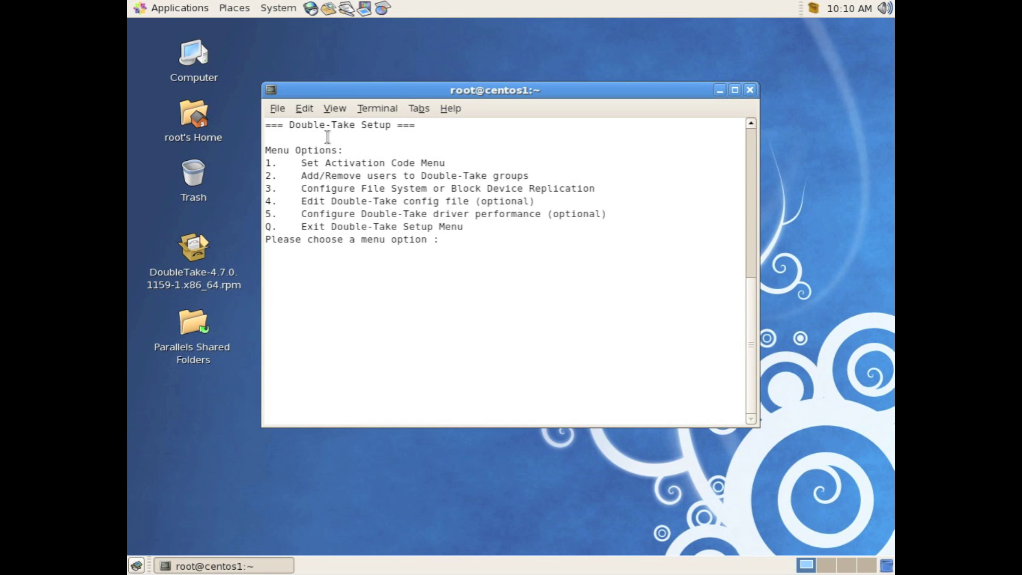
pyautogui.write('3')
pyautogui.press('Return')
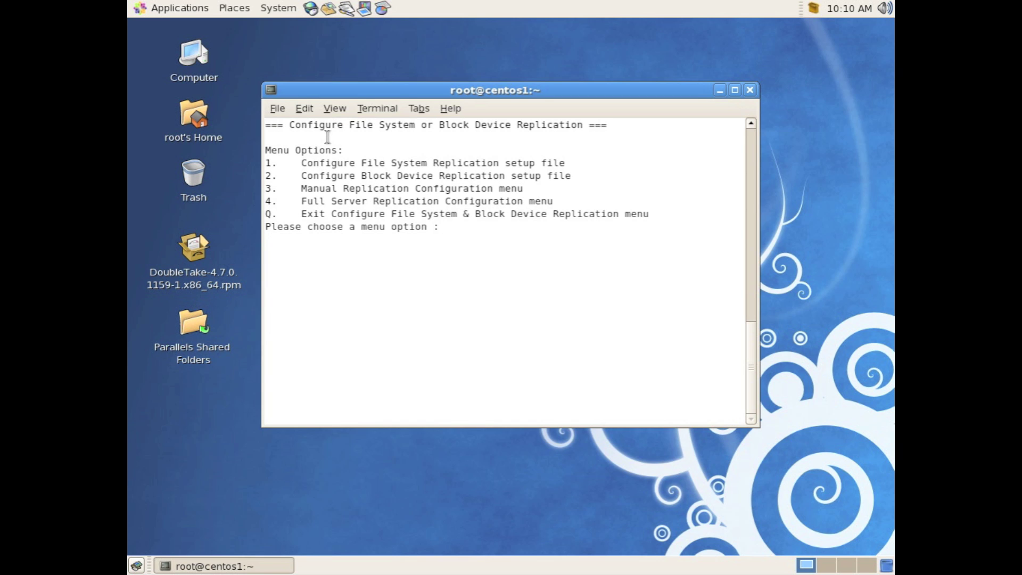
pyautogui.write('4')
pyautogui.press('Return')
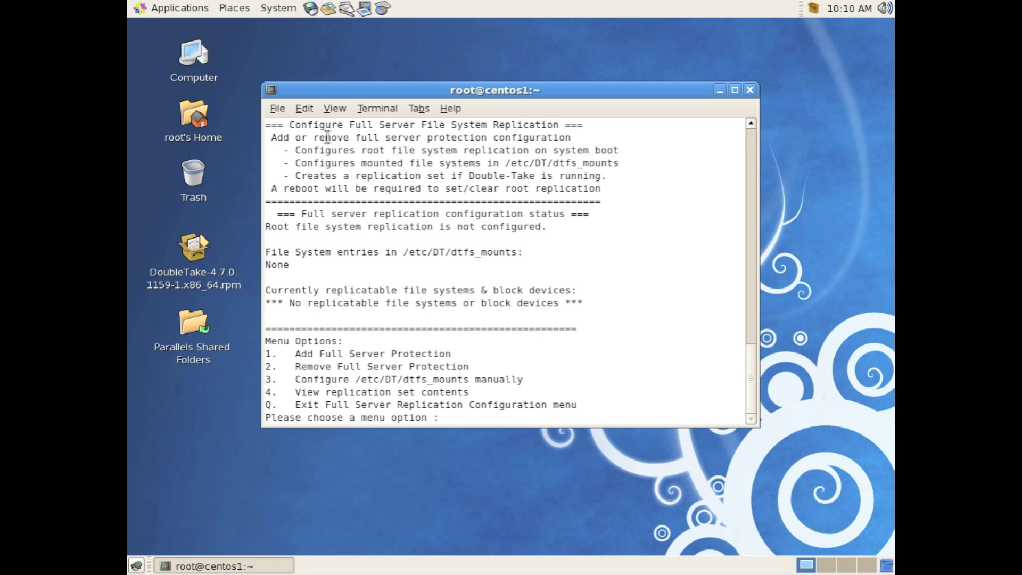
# Step: Add full server protection, generating the replication set with the dtadmin user's credentials
pyautogui.write('1')
pyautogui.press('Return')
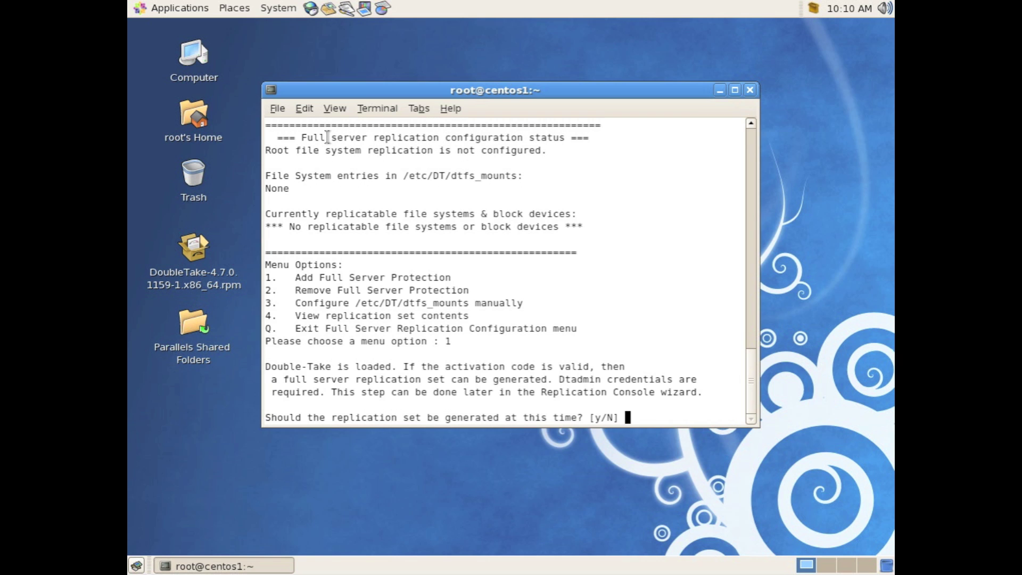
pyautogui.write('y')
pyautogui.press('Return')
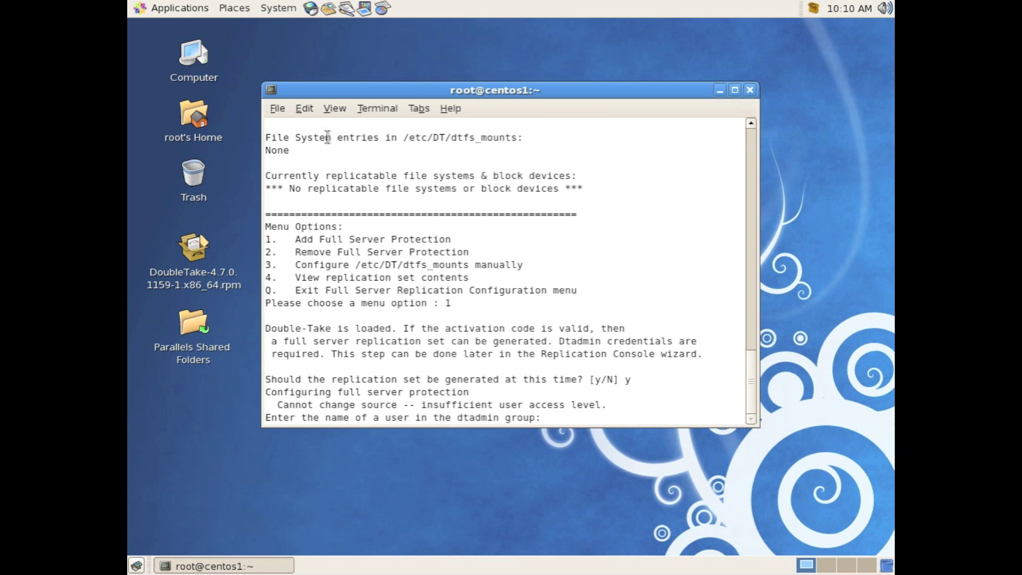
pyautogui.write('doubletake')
pyautogui.press('Return')
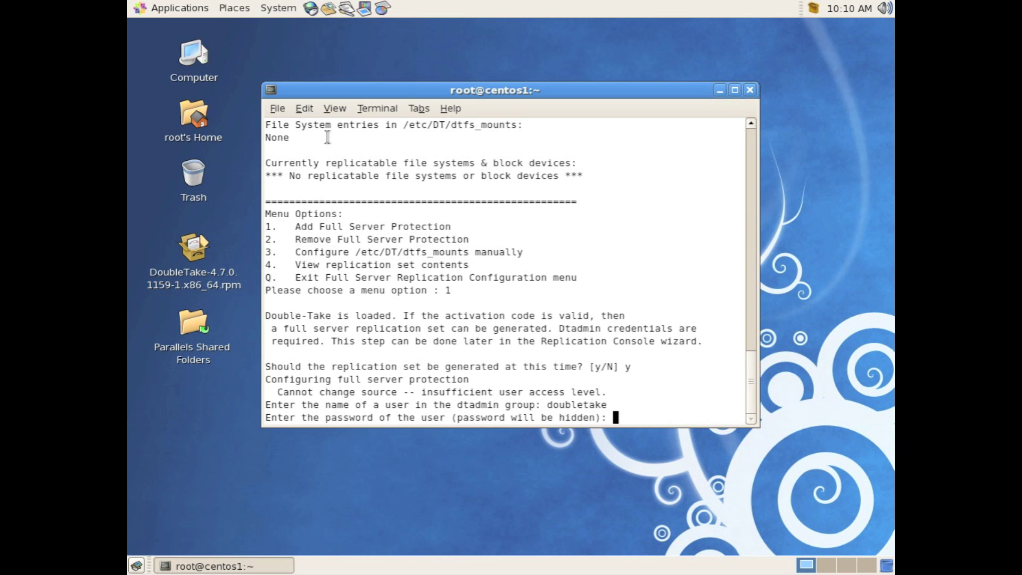
pyautogui.press('Return')
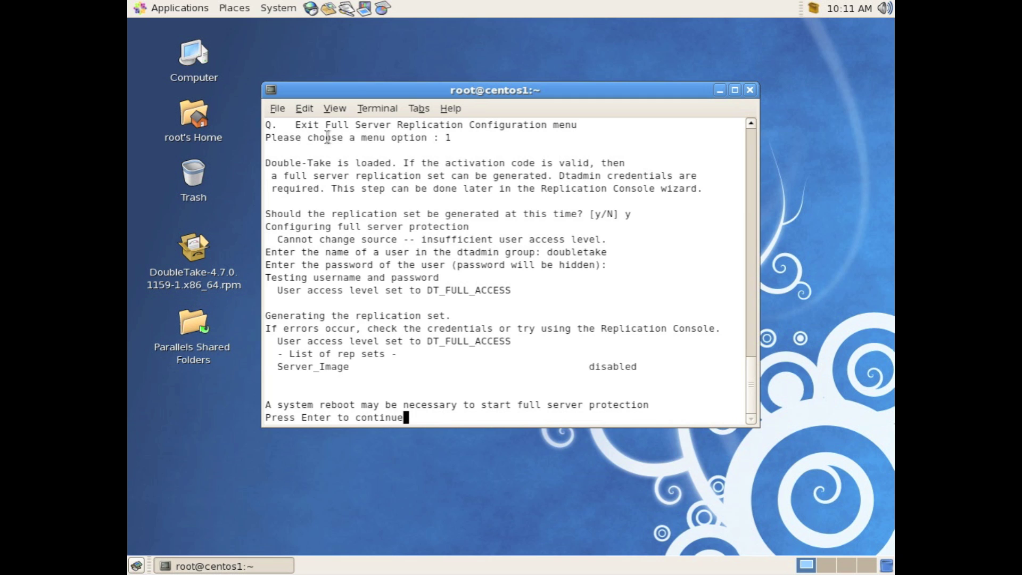
pyautogui.press('Return')
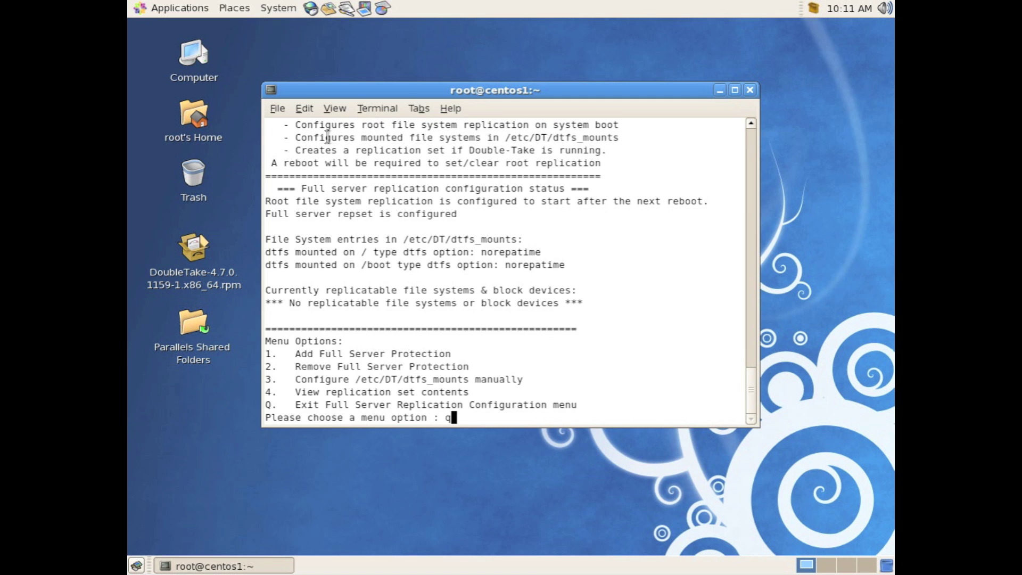
# Step: Back out of all DTSetup menus with q and quit DTSetup
pyautogui.write('q')
pyautogui.press('Return')
pyautogui.write('q')
pyautogui.press('Return')
pyautogui.write('q')
pyautogui.press('Return')
pyautogui.write('q')
pyautogui.press('Return')
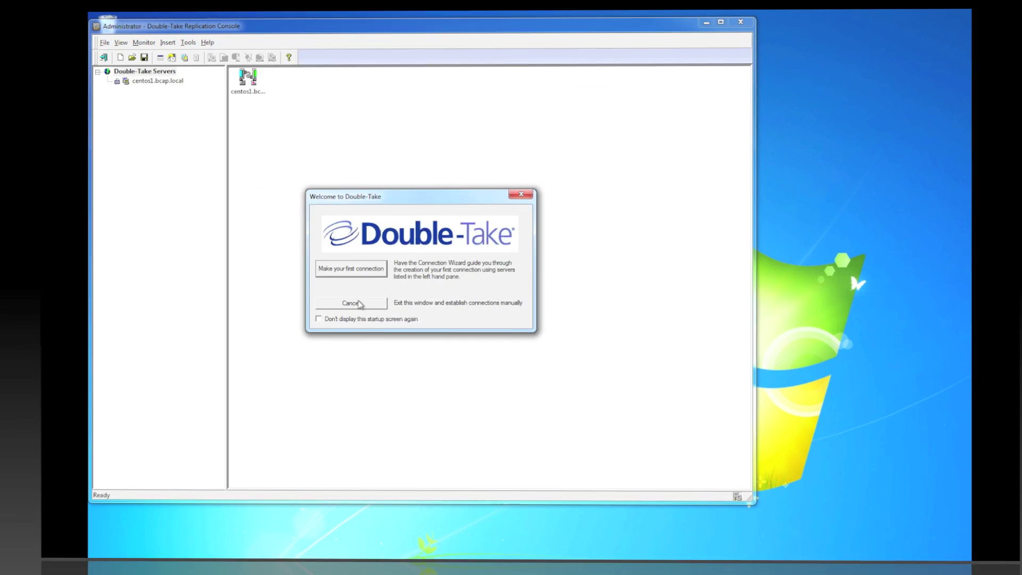
# Step: Dismiss the welcome dialog and log on to centos1 and centos2
pyautogui.click(334, 304)
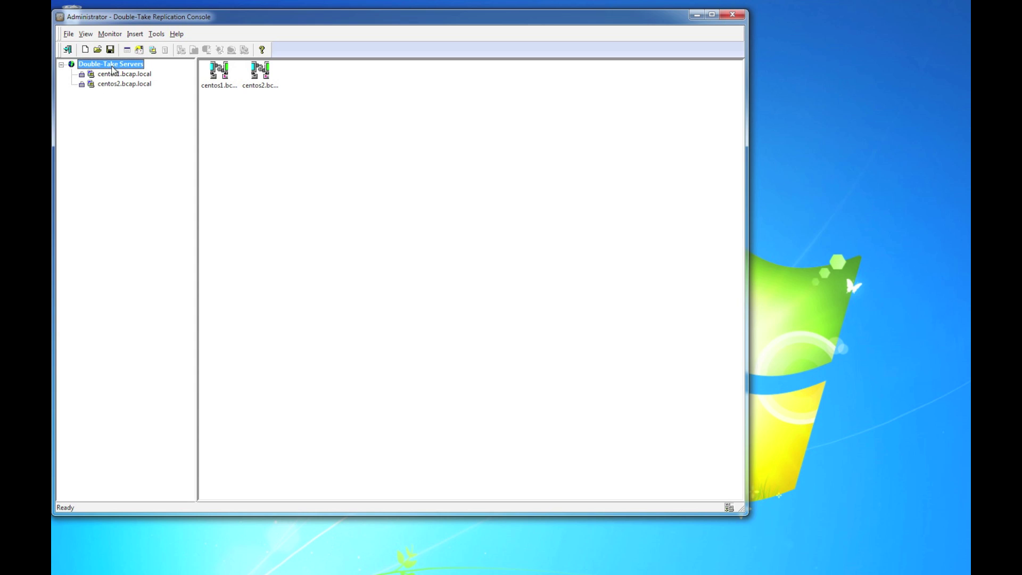
pyautogui.click(108, 75)
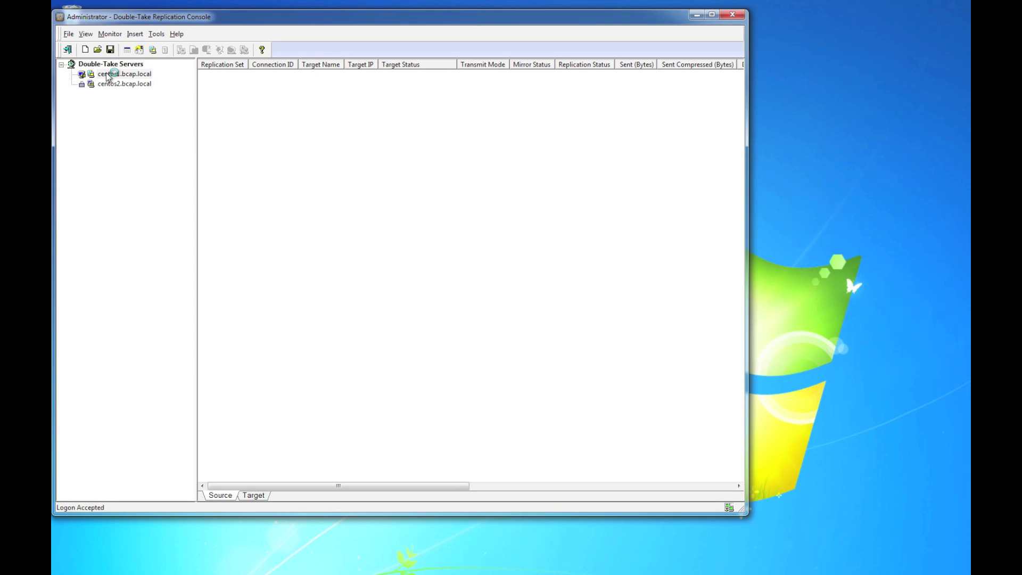
pyautogui.click(108, 104)
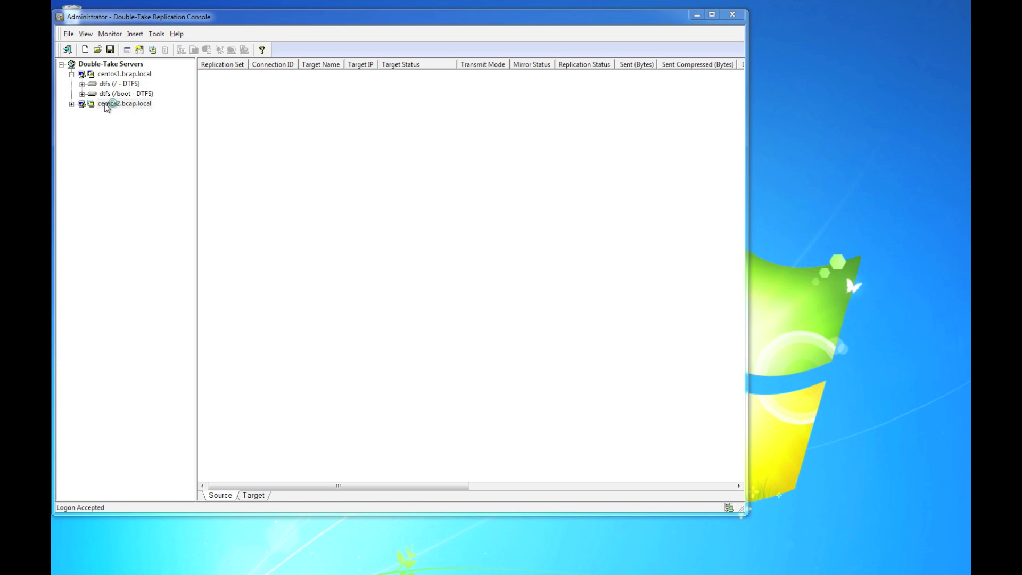
# Step: Start the Connection Wizard from Tools with centos1.bcap.local selected
pyautogui.click(112, 75)
pyautogui.click(157, 34)
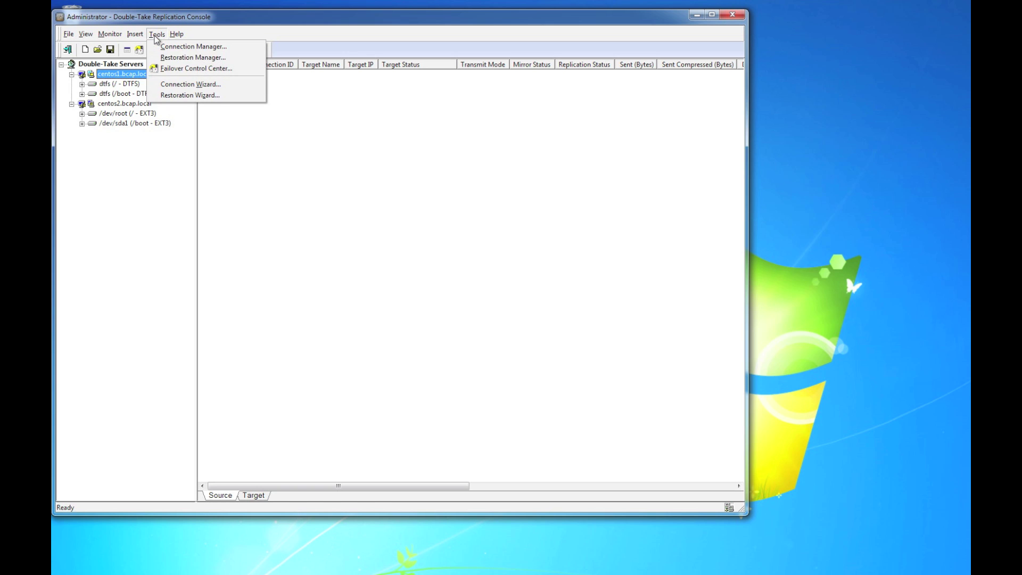
pyautogui.click(178, 85)
# Step: Use centos1.bcap.local as source and centos2.bcap.local as target
pyautogui.click(448, 343)
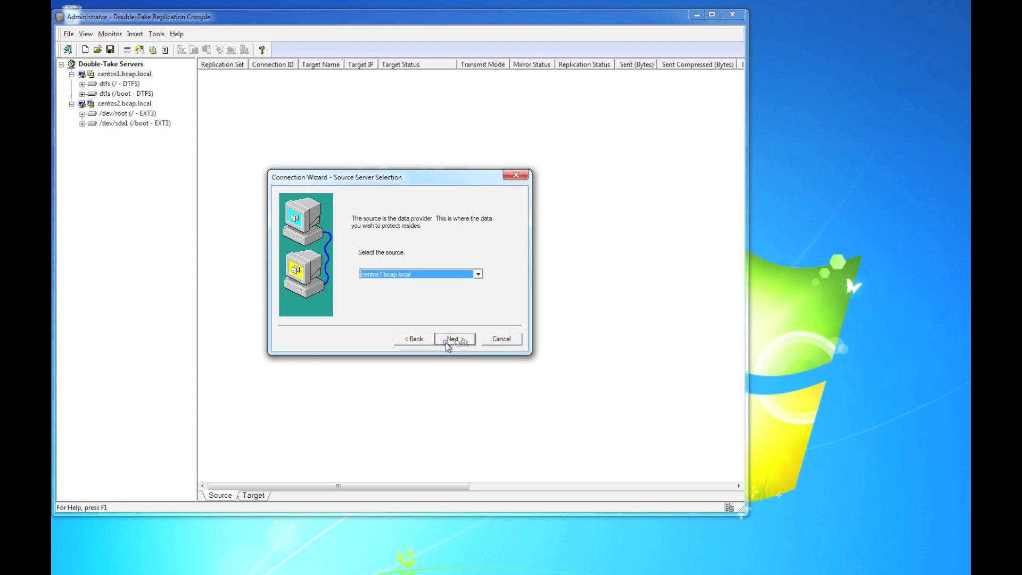
pyautogui.click(454, 344)
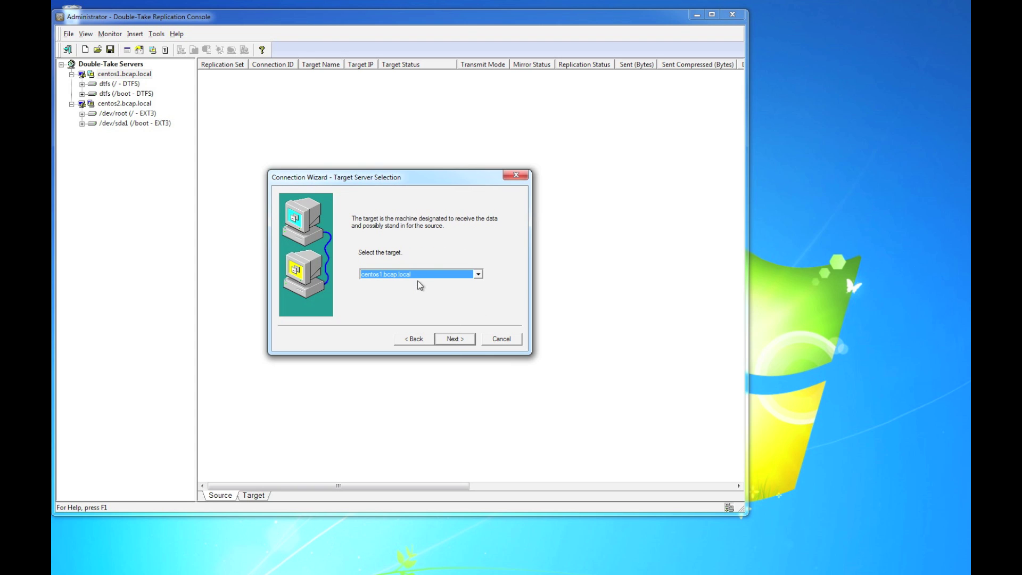
pyautogui.click(415, 275)
pyautogui.click(412, 291)
pyautogui.click(456, 339)
# Step: Choose Protect full server and keep the / DTFS volume selected
pyautogui.click(367, 235)
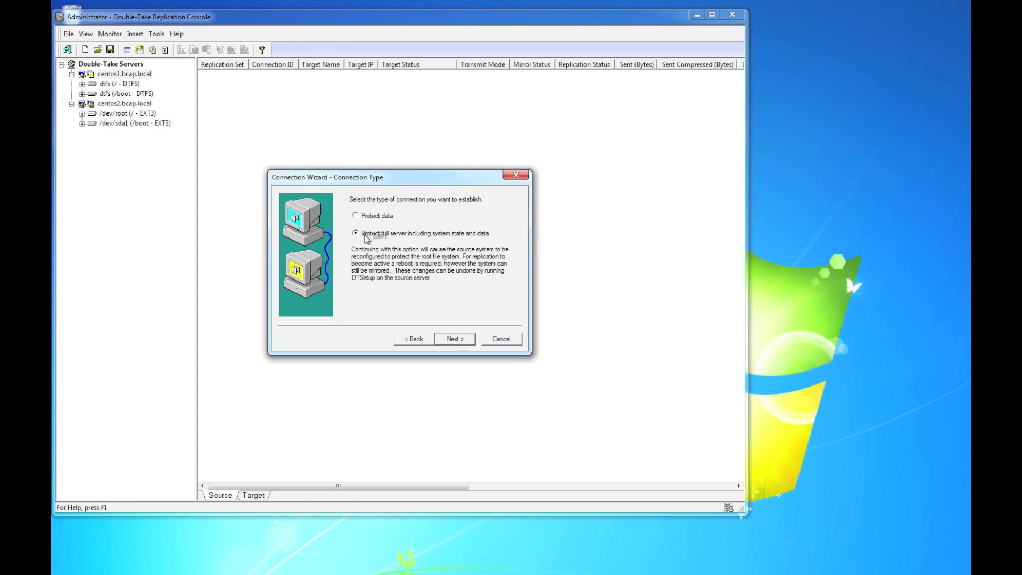
pyautogui.click(457, 342)
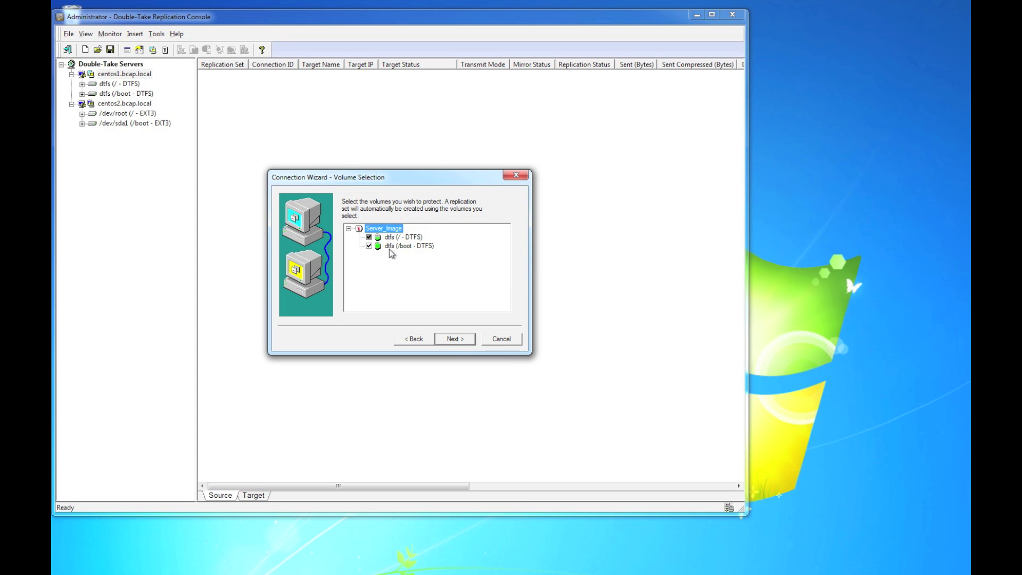
pyautogui.click(391, 238)
pyautogui.click(456, 341)
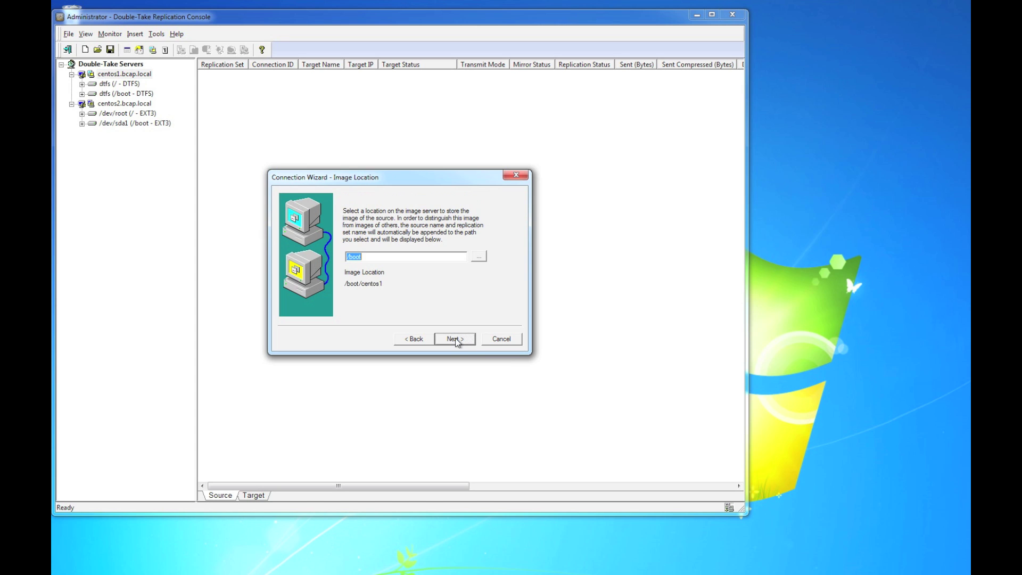
# Step: Set / as the image location and finish the wizard
pyautogui.click(479, 257)
pyautogui.doubleClick(327, 246)
pyautogui.click(333, 272)
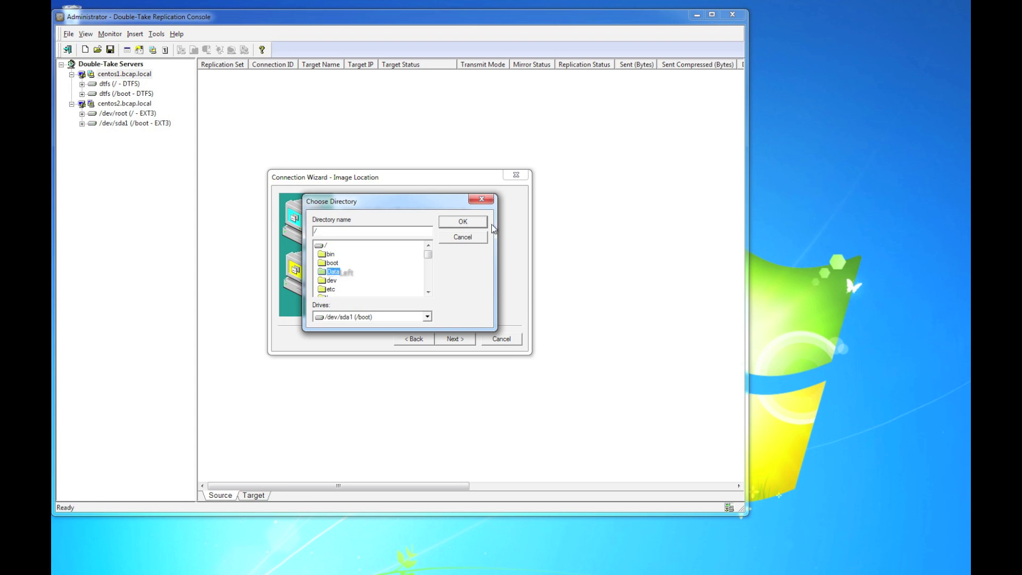
pyautogui.click(463, 222)
pyautogui.click(455, 339)
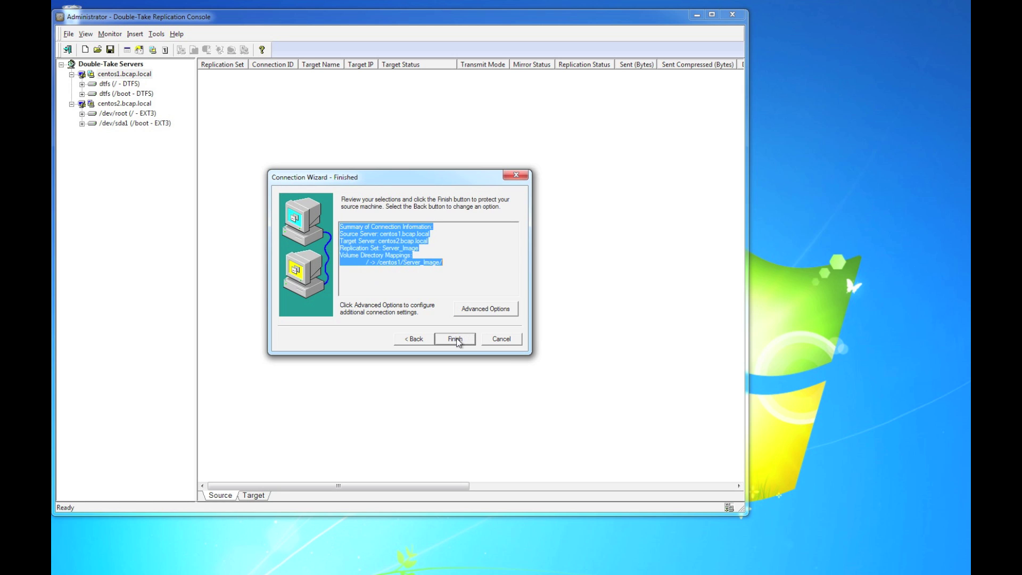
pyautogui.click(455, 339)
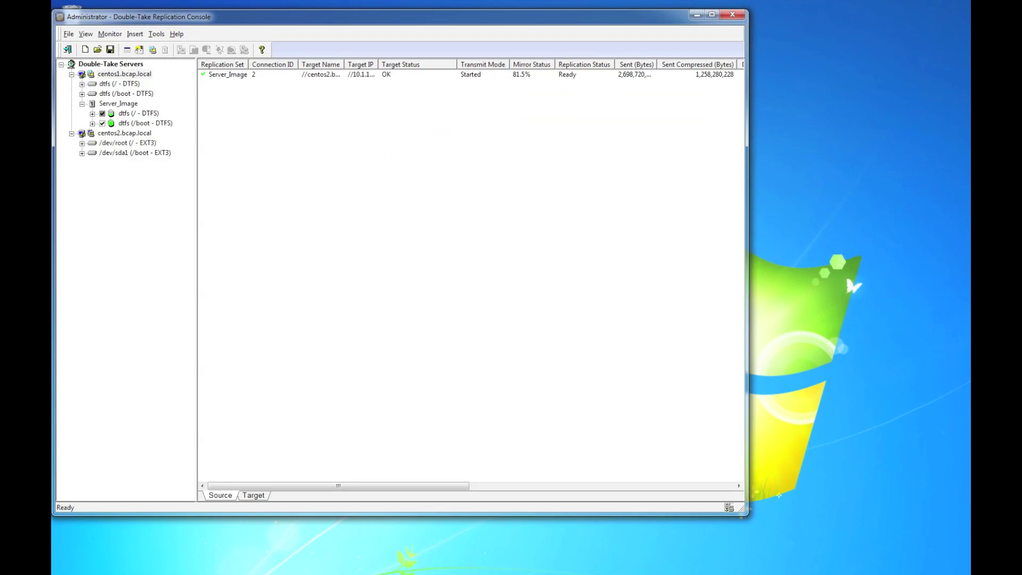
# Step: Bring the CentOS Linux 1 virtual machine window into view while mirroring passes 80%
pyautogui.moveTo(970, 191); pyautogui.dragTo(310, 156)
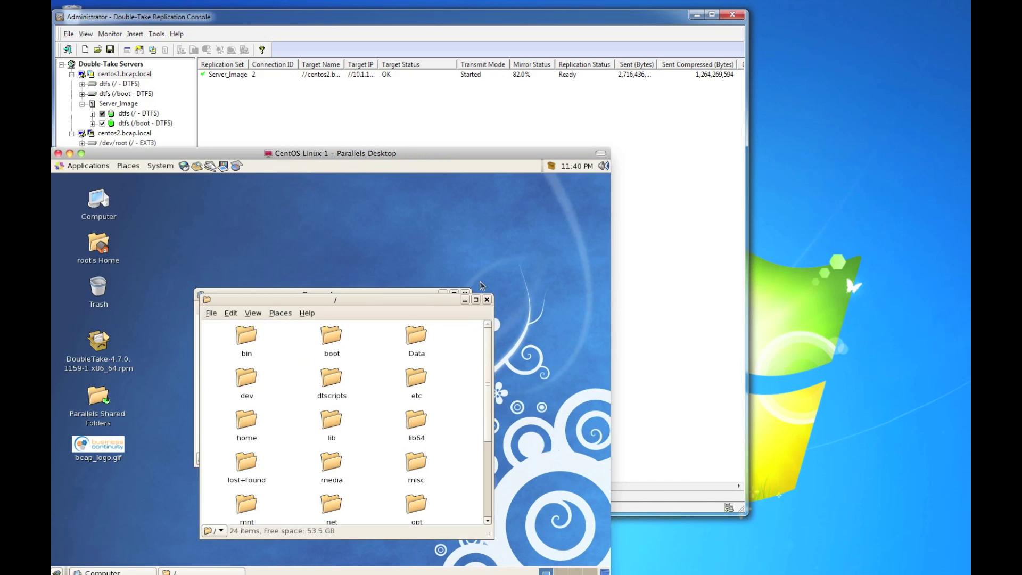
# Step: Open Data on CentOS Linux 1 and Server_Image > Data on CentOS Linux 2
pyautogui.doubleClick(416, 340)
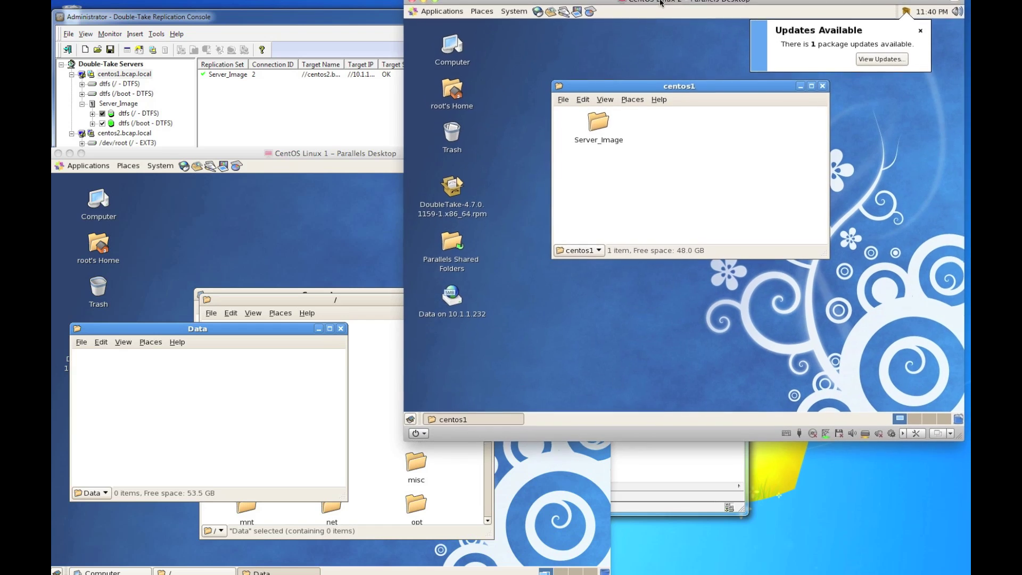
pyautogui.doubleClick(614, 134)
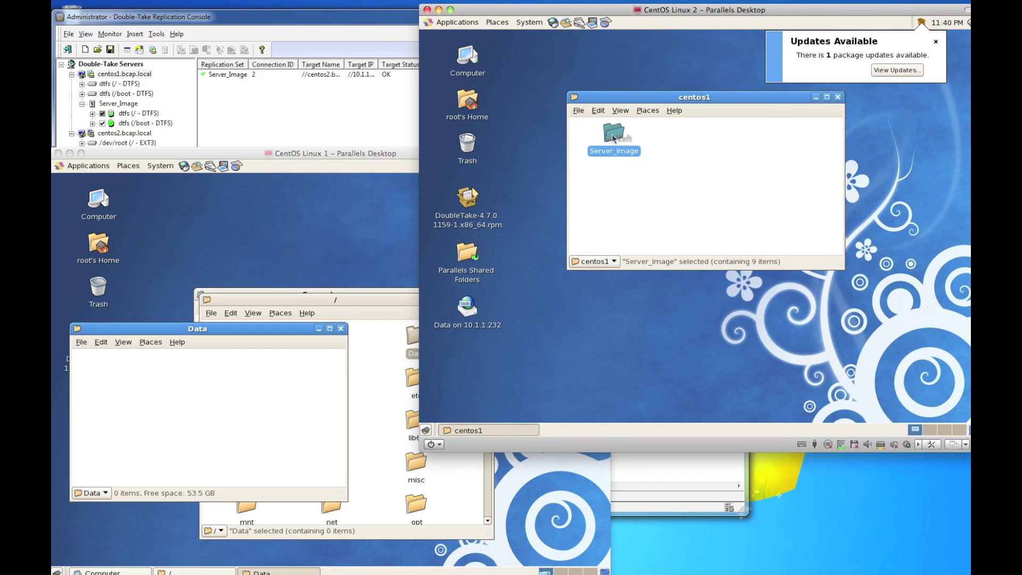
pyautogui.click(788, 140)
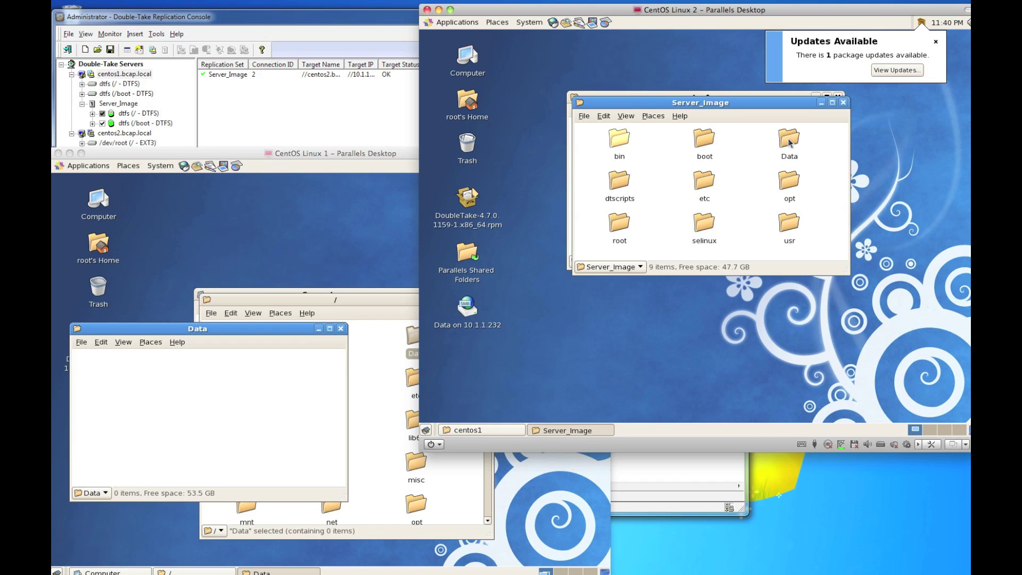
pyautogui.click(793, 140)
pyautogui.click(793, 141)
pyautogui.click(784, 140)
pyautogui.doubleClick(785, 141)
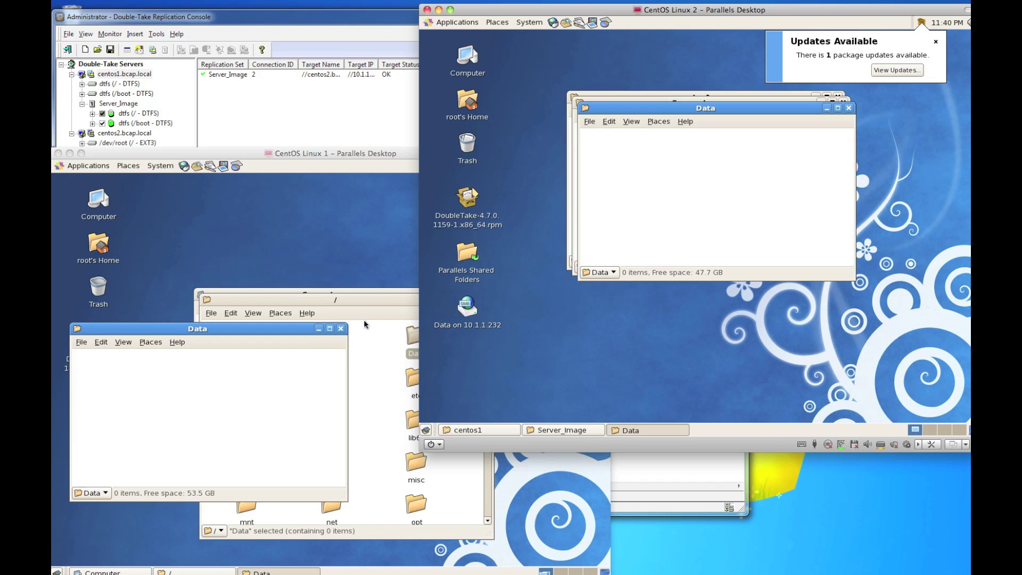
pyautogui.click(220, 394)
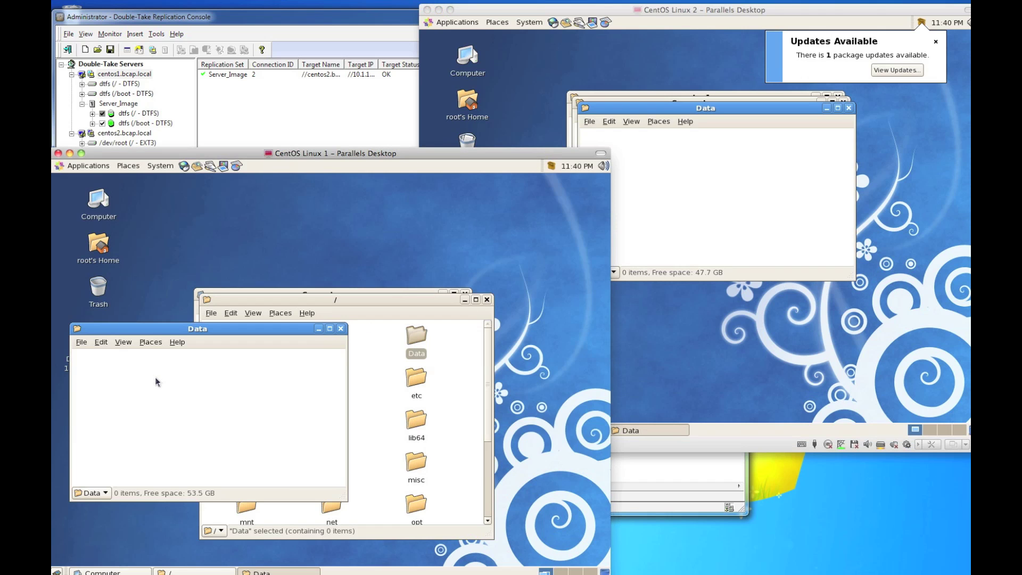
# Step: Create a My Critical Data folder in Data and open it on both machines
pyautogui.rightClick(129, 377)
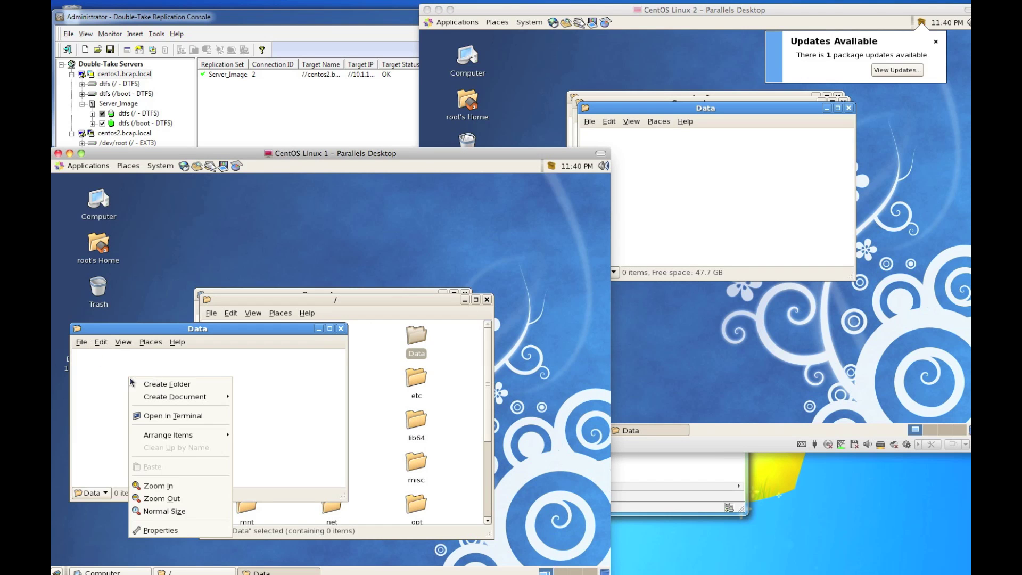
pyautogui.click(162, 387)
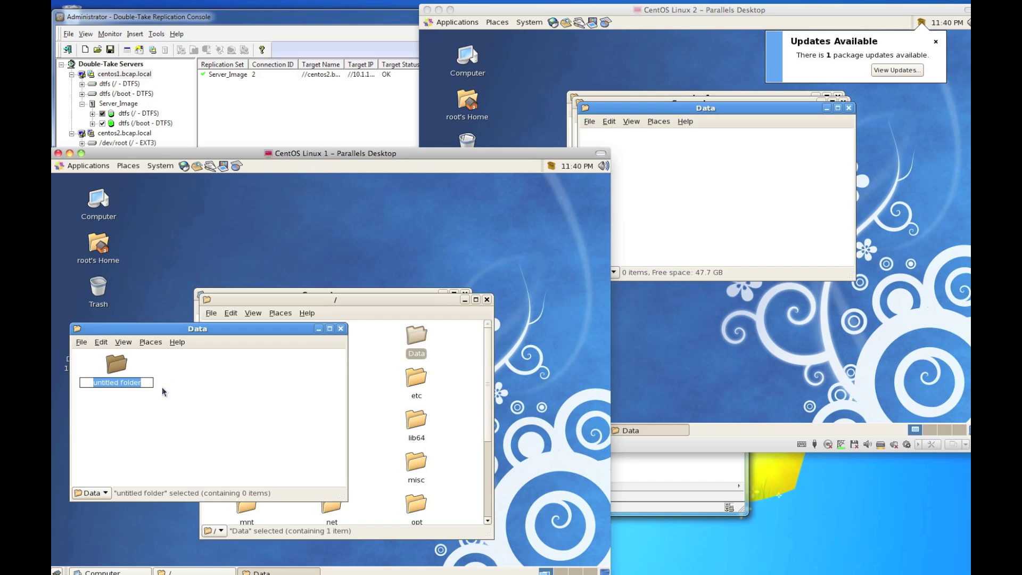
pyautogui.write('My')
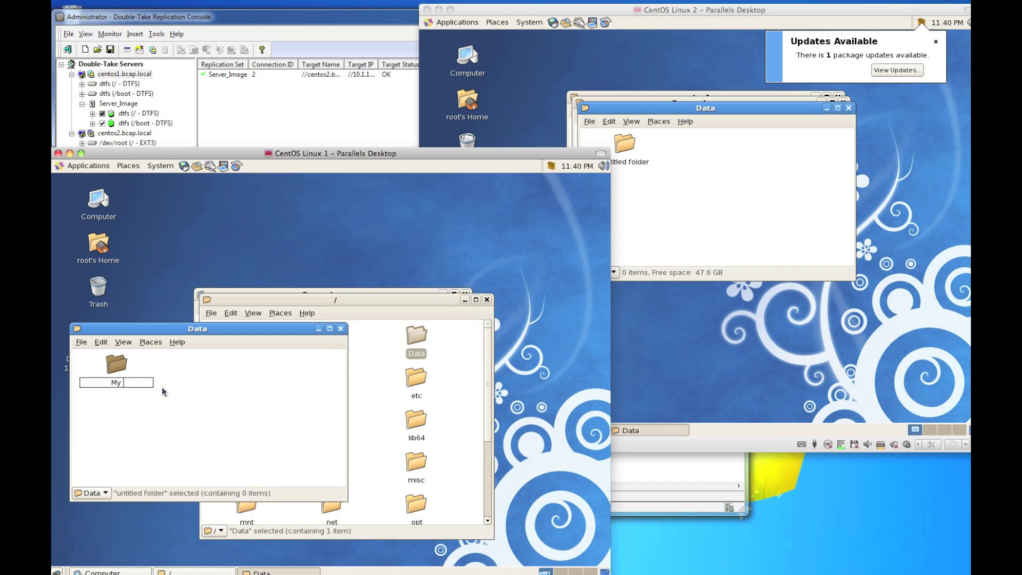
pyautogui.write(' Critical Data')
pyautogui.press('Return')
pyautogui.doubleClick(117, 368)
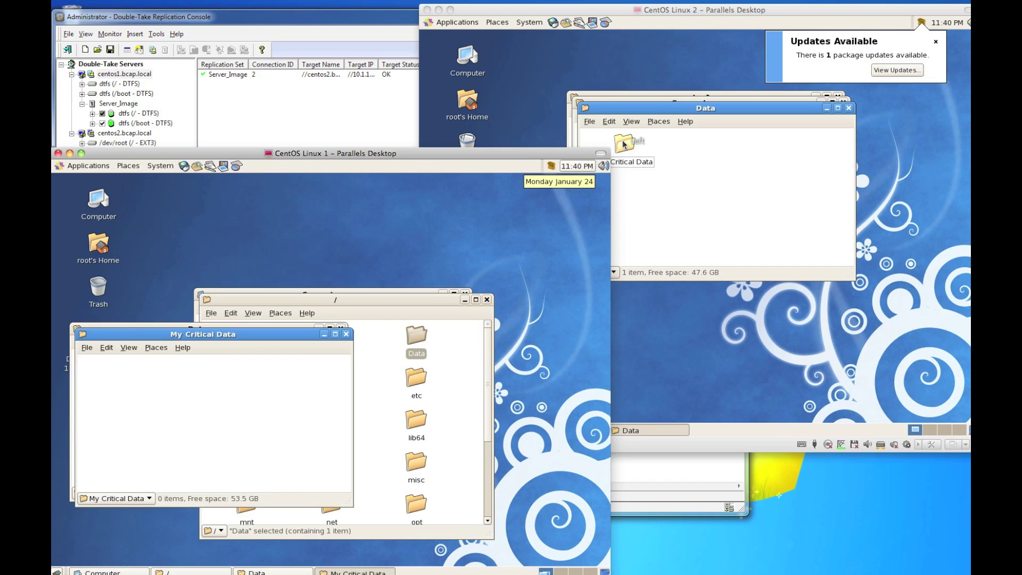
pyautogui.doubleClick(624, 143)
# Step: Create an empty file named My File inside My Critical Data
pyautogui.rightClick(129, 392)
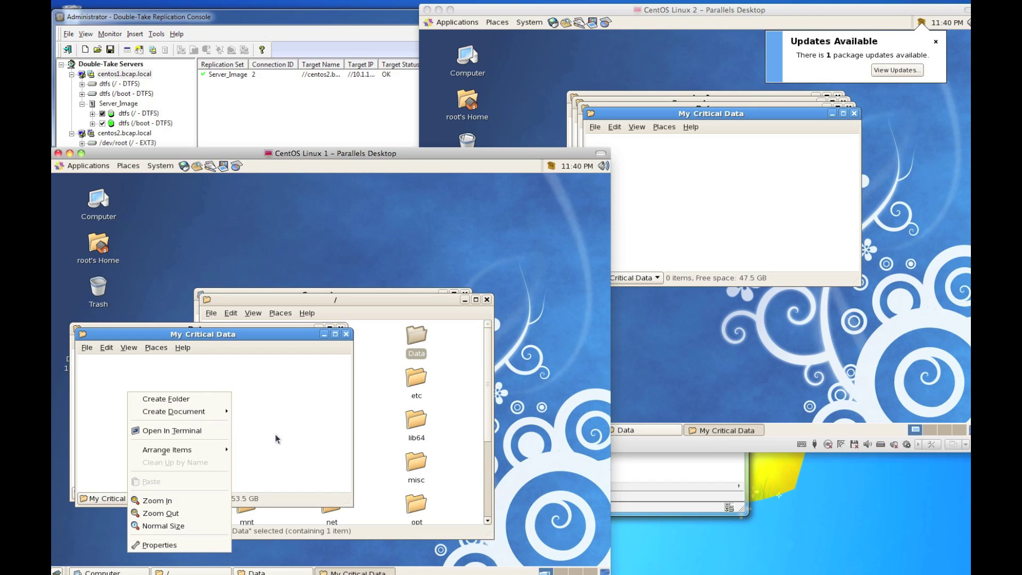
pyautogui.moveTo(219, 418)
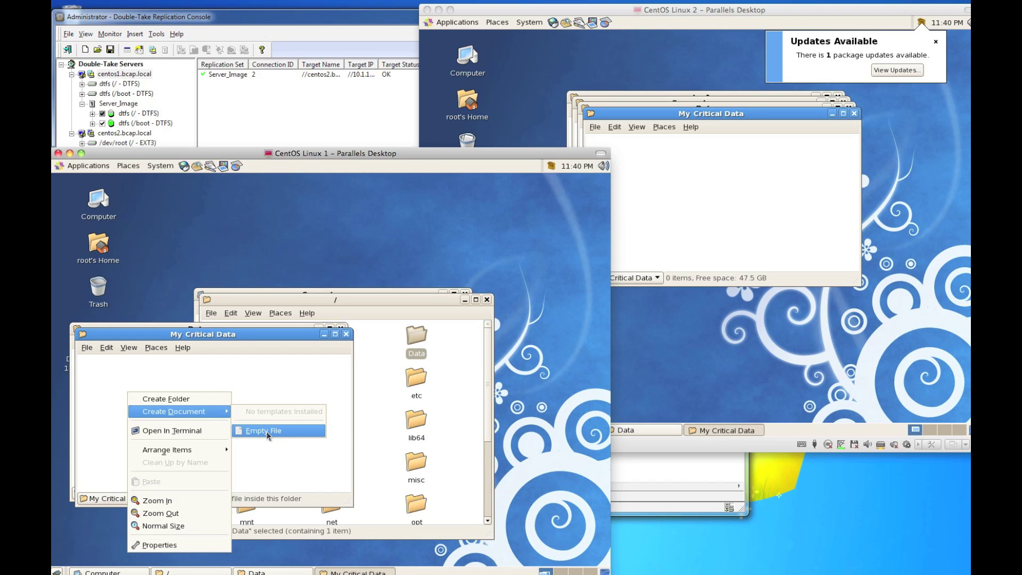
pyautogui.click(266, 429)
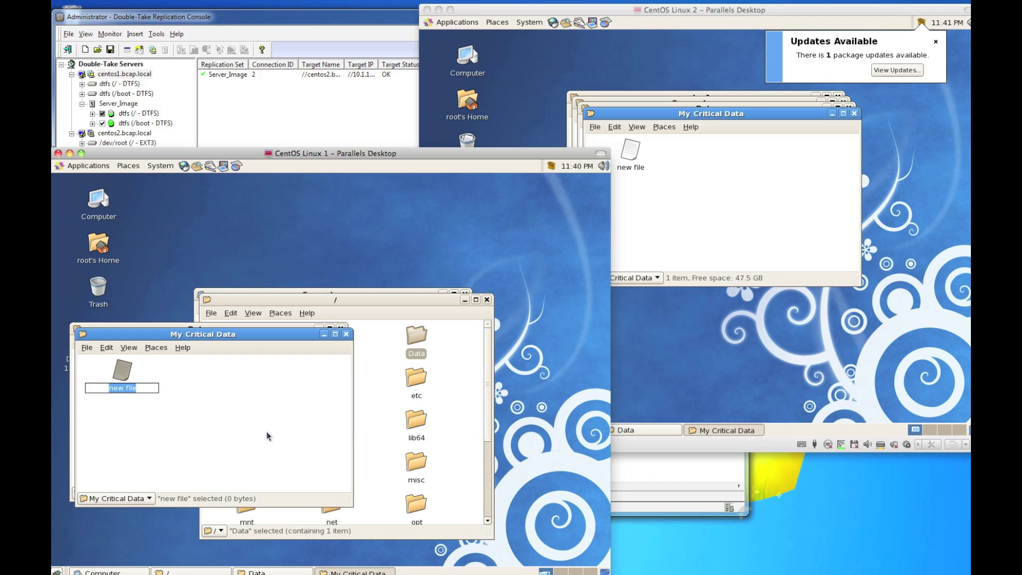
pyautogui.write('My File')
pyautogui.press('Return')
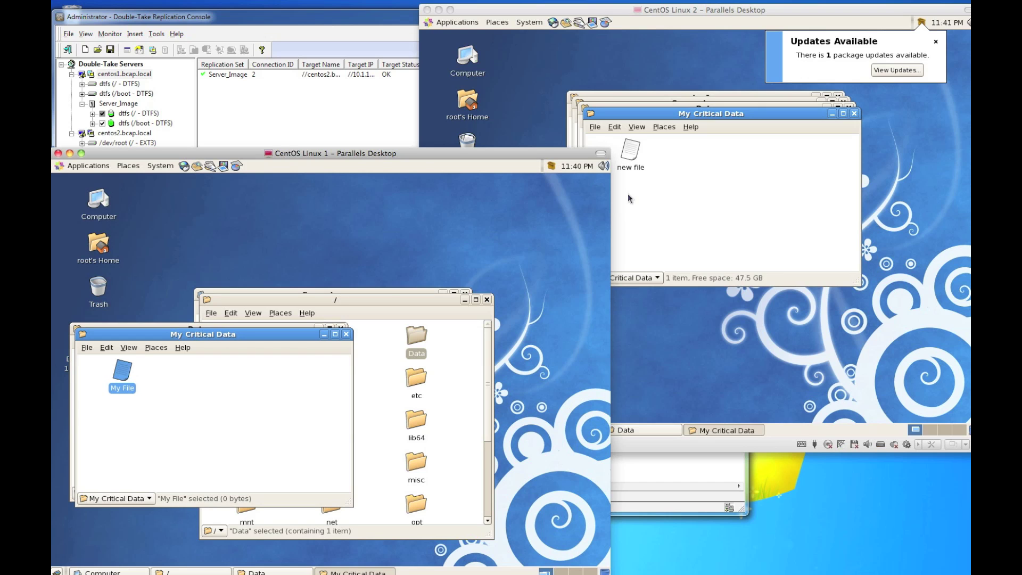
pyautogui.click(698, 193)
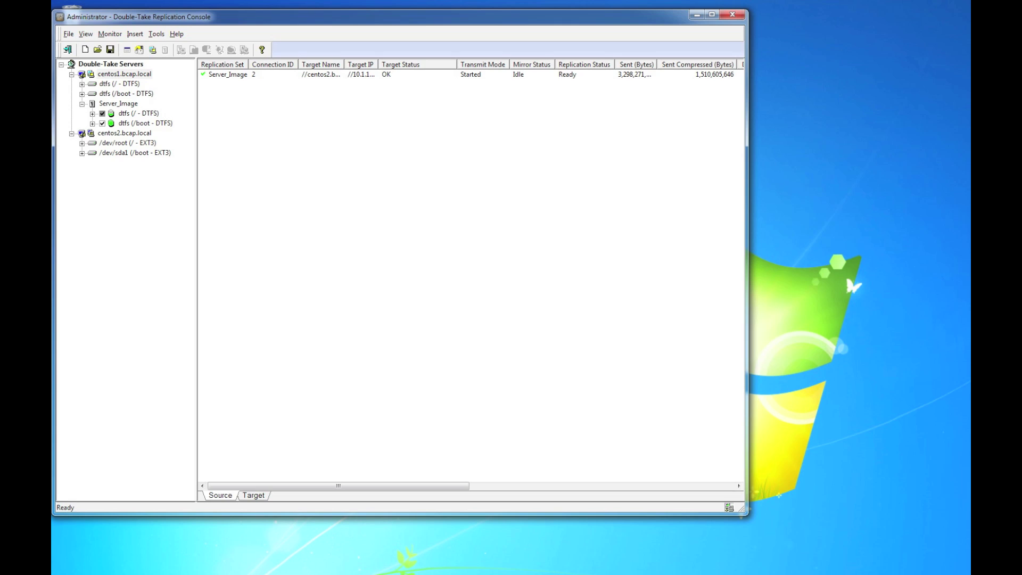
# Step: Select Server_Image, move CentOS Linux 1 over the console, and close its four Nautilus windows
pyautogui.click(524, 75)
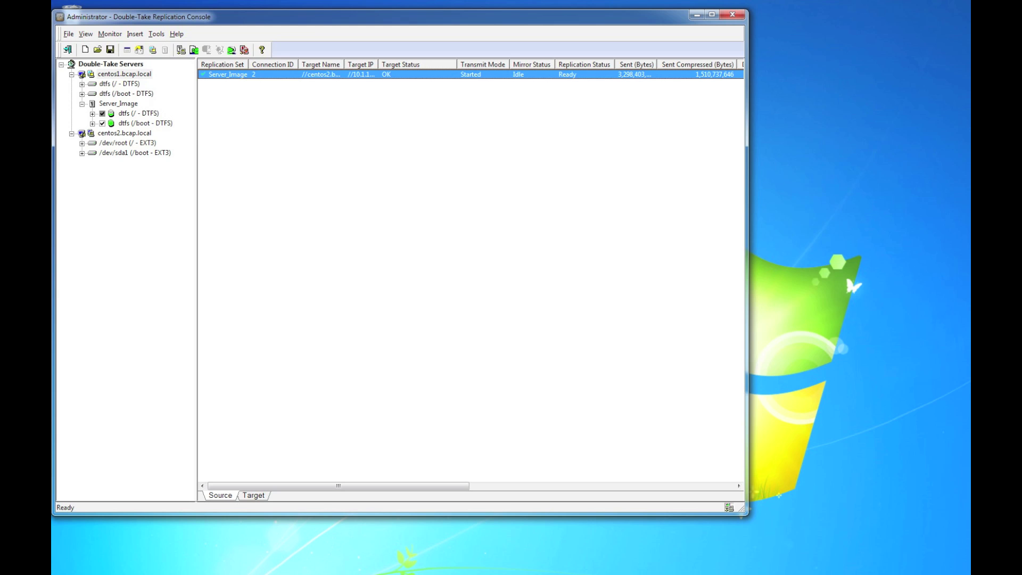
pyautogui.moveTo(968, 178); pyautogui.dragTo(330, 125)
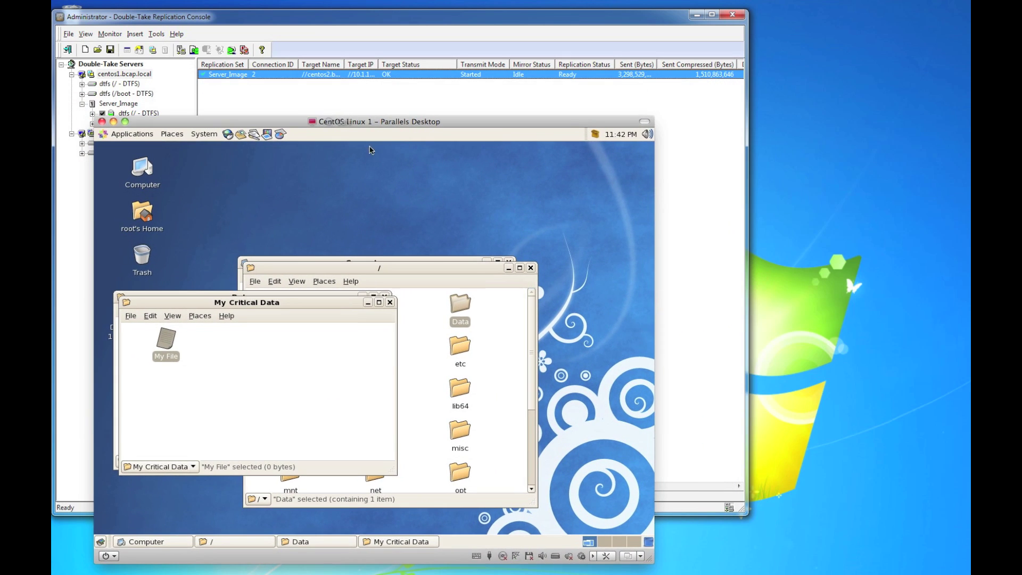
pyautogui.click(389, 302)
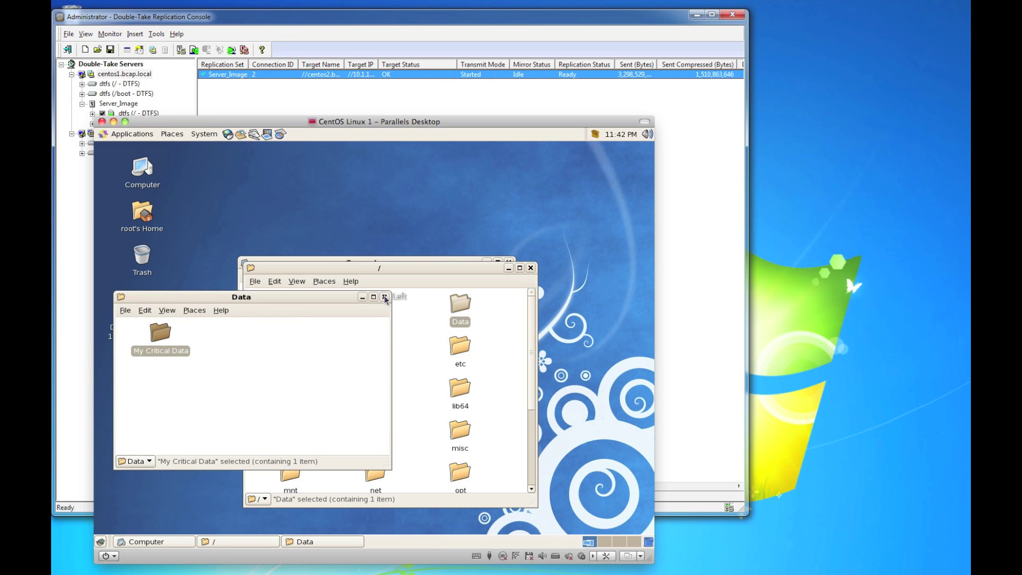
pyautogui.click(384, 296)
pyautogui.click(530, 267)
pyautogui.click(508, 263)
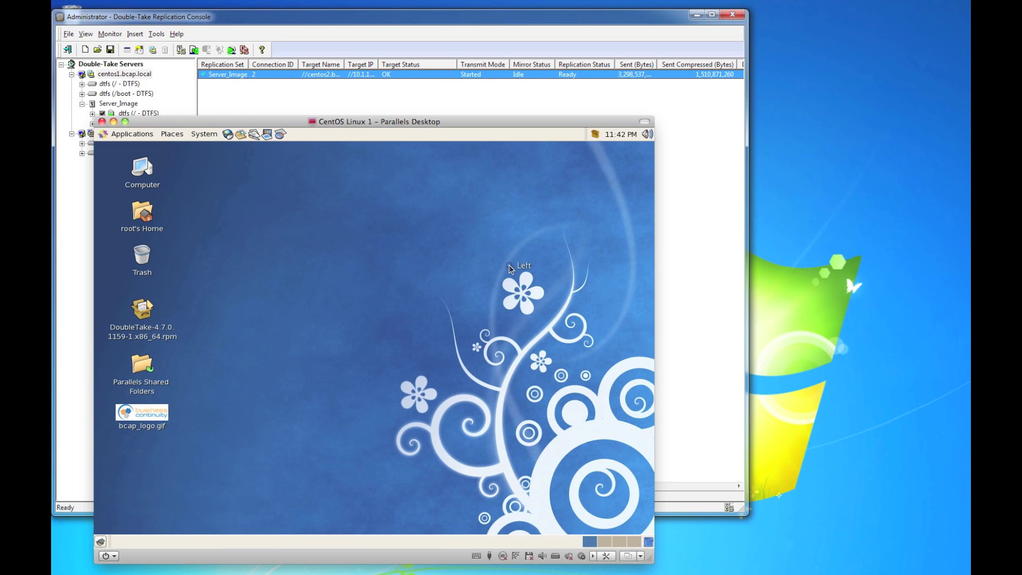
# Step: Pick bcap_logo.gif under Change Desktop Background and close the preferences dialog
pyautogui.rightClick(334, 239)
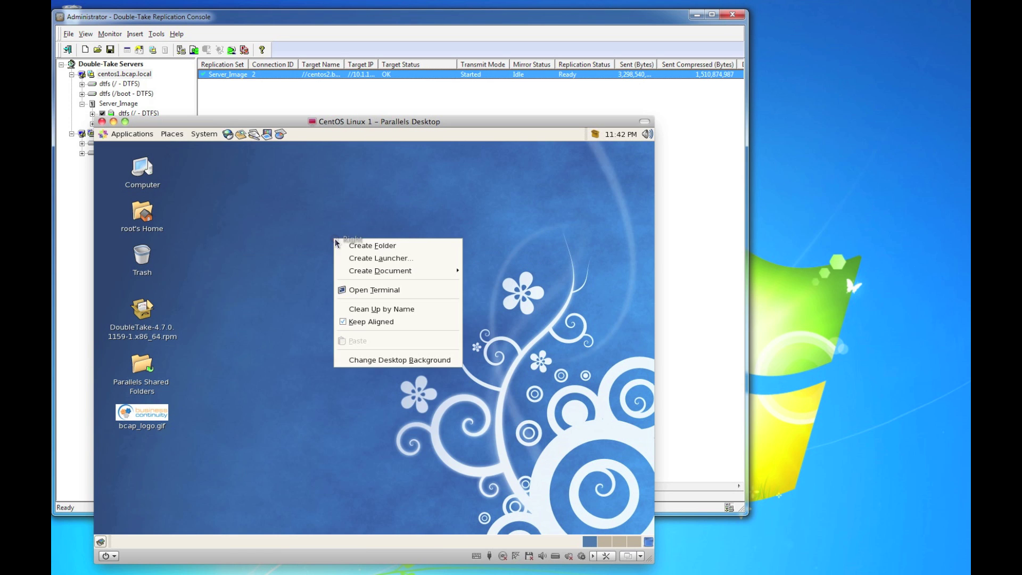
pyautogui.click(411, 359)
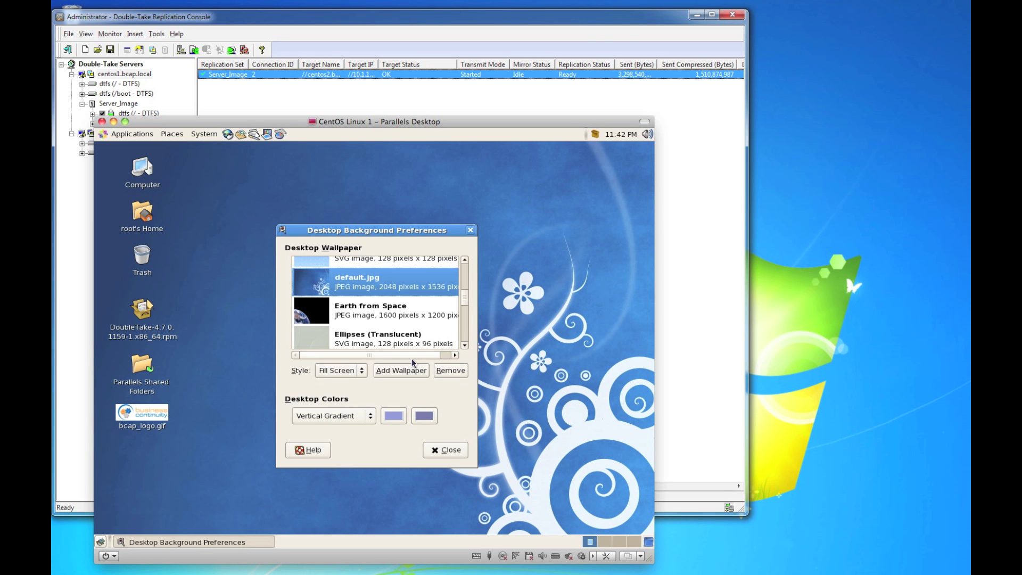
pyautogui.moveTo(465, 298); pyautogui.dragTo(467, 271)
pyautogui.click(324, 299)
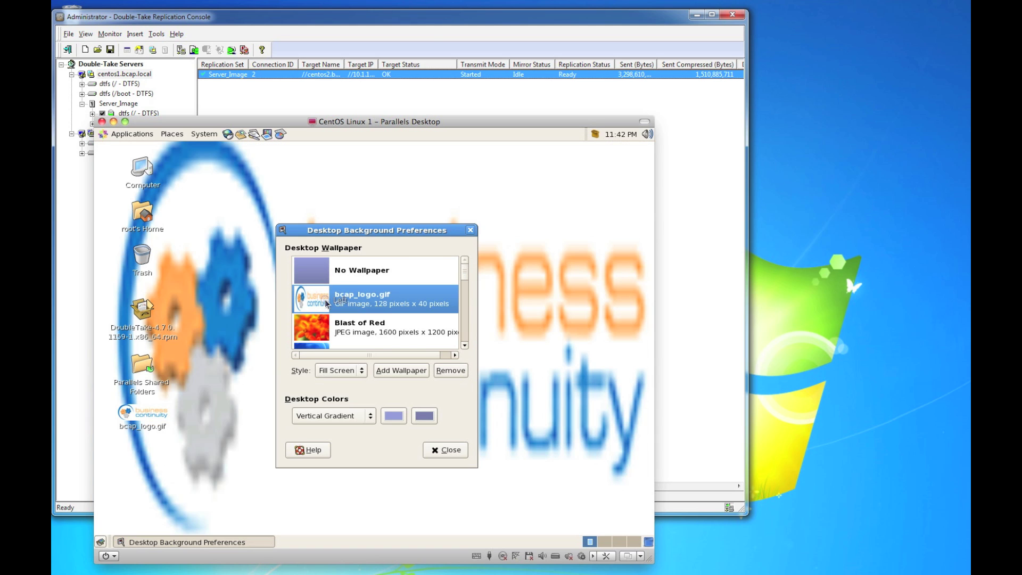
pyautogui.click(442, 449)
pyautogui.click(397, 339)
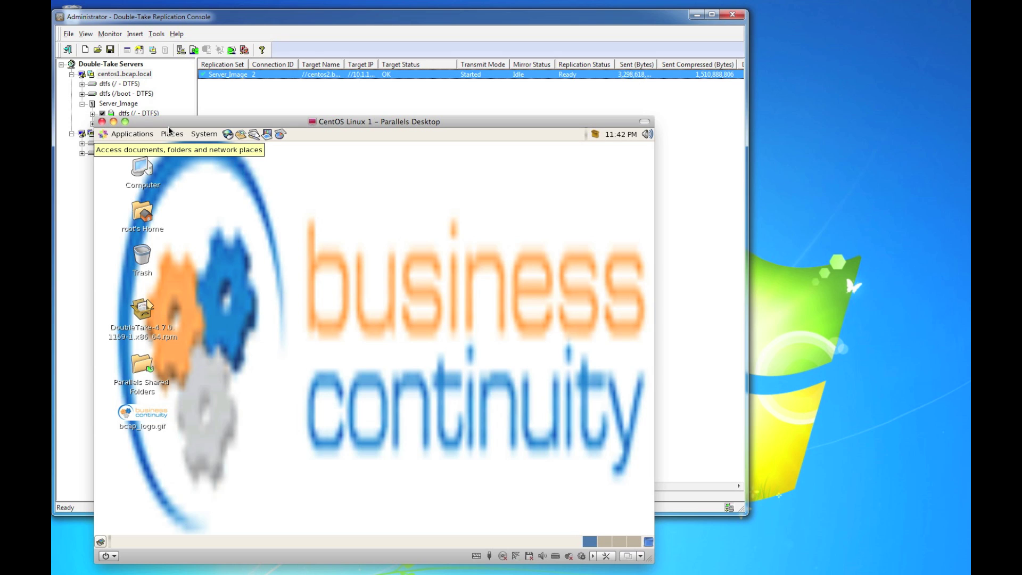
# Step: Stop the CentOS Linux 1 virtual machine and confirm the stop
pyautogui.click(203, 1)
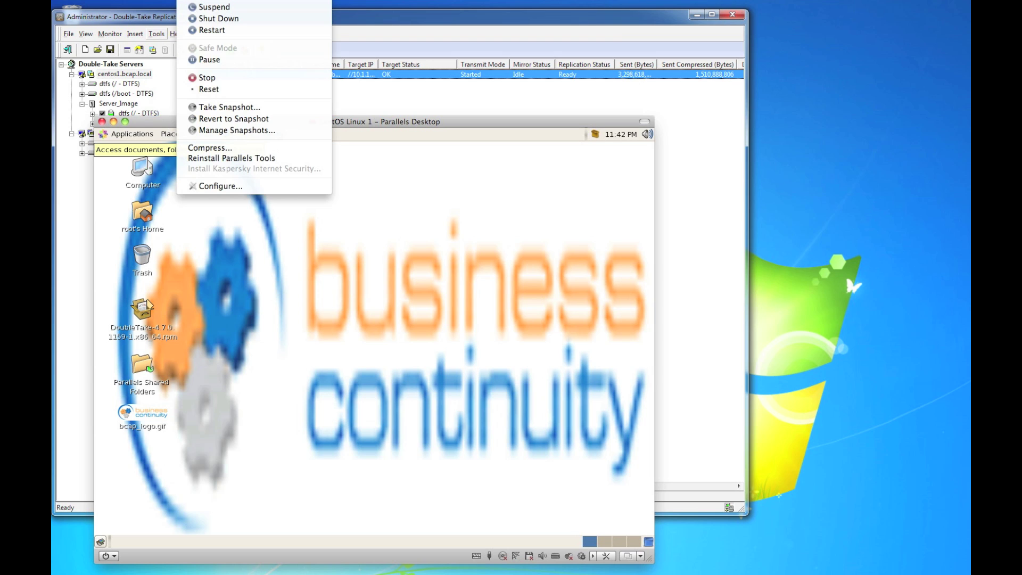
pyautogui.click(217, 77)
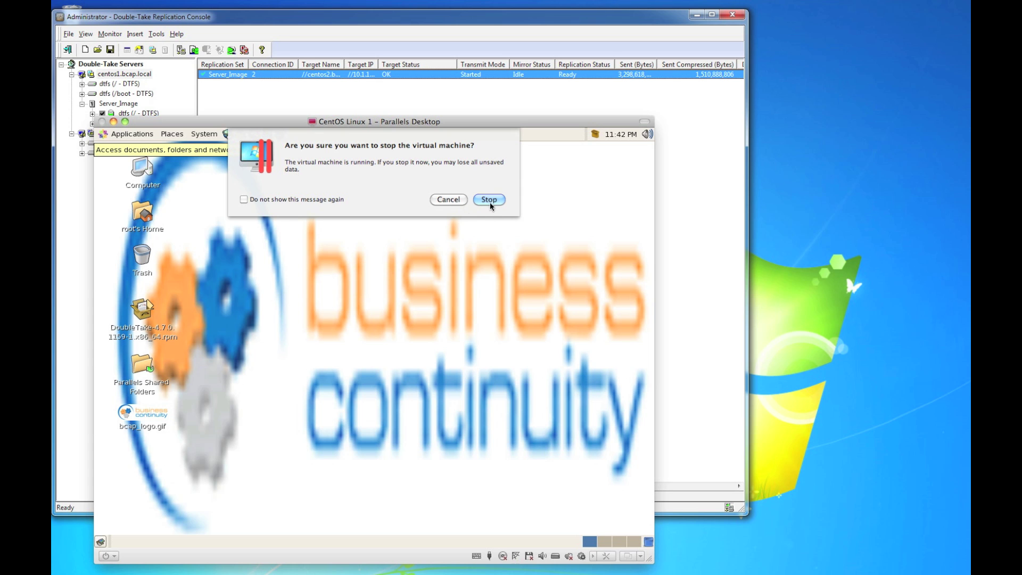
pyautogui.click(489, 200)
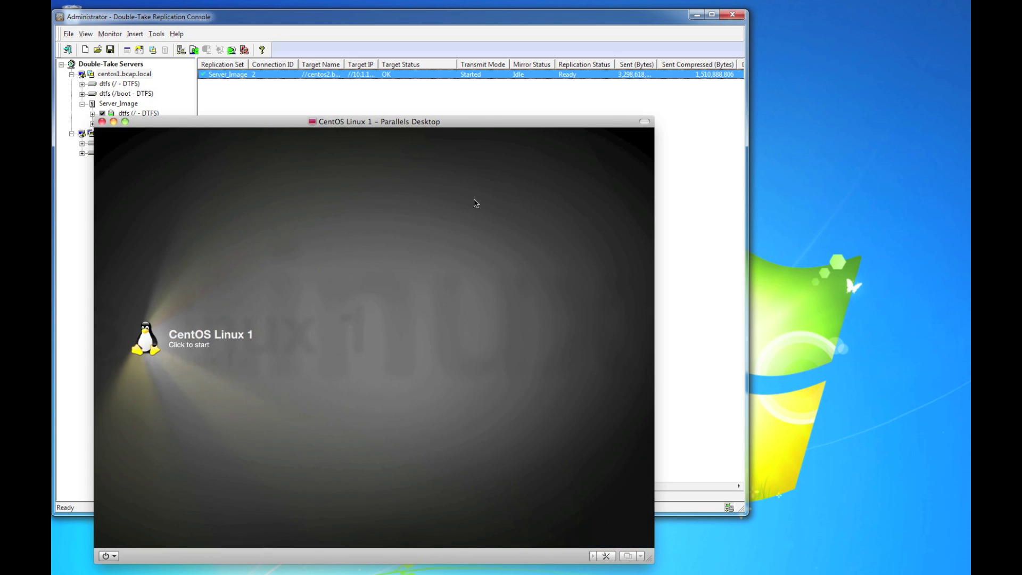
# Step: Close the stopped CentOS Linux 1 window and restart the recovery guest via System > Shut Down
pyautogui.click(102, 122)
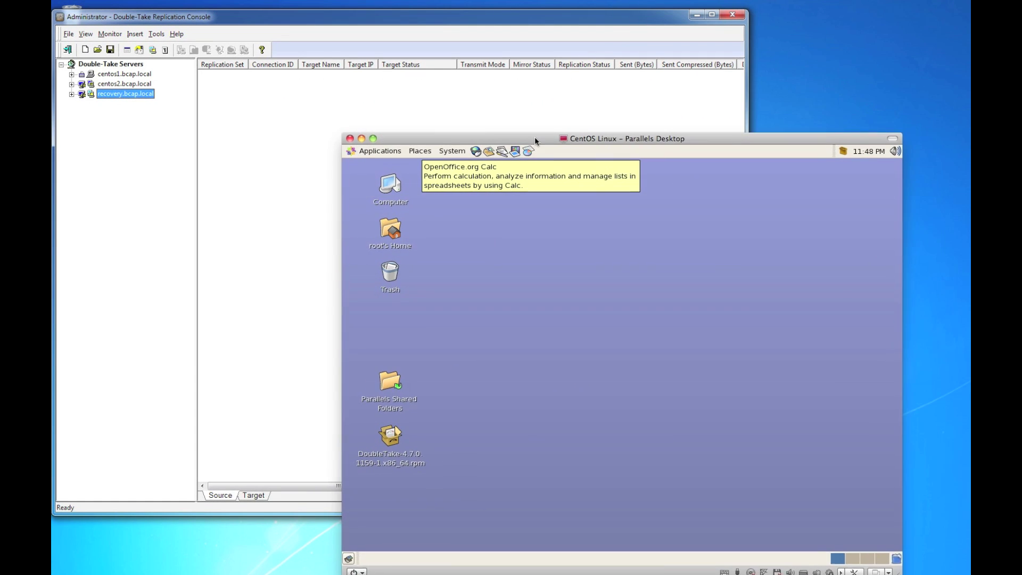
pyautogui.moveTo(535, 136); pyautogui.dragTo(434, 127)
pyautogui.click(353, 142)
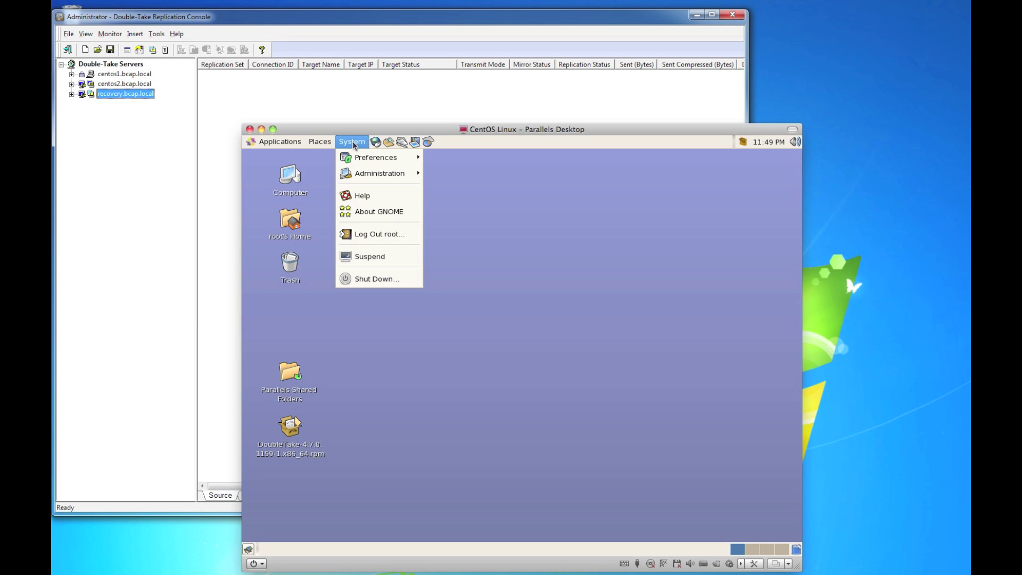
pyautogui.click(369, 279)
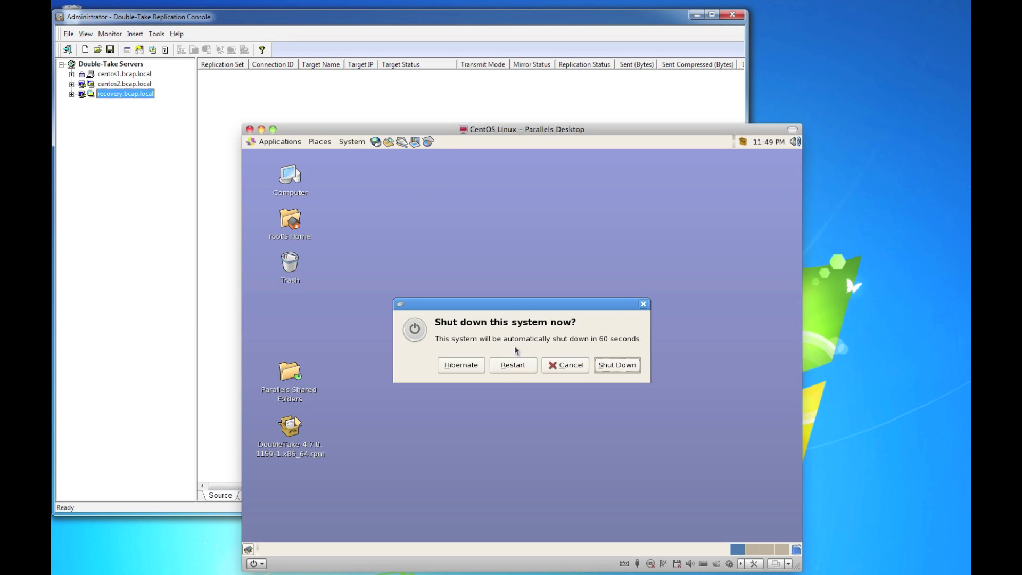
pyautogui.click(509, 365)
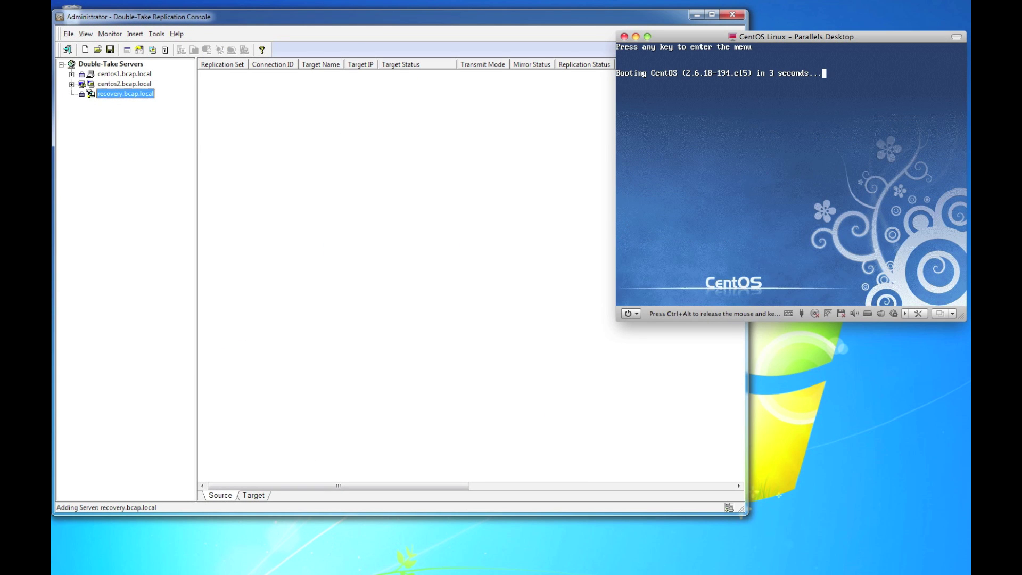
# Step: Interrupt the GRUB countdown and boot with 'divider=10 single' appended to the kernel line
pyautogui.press('space')
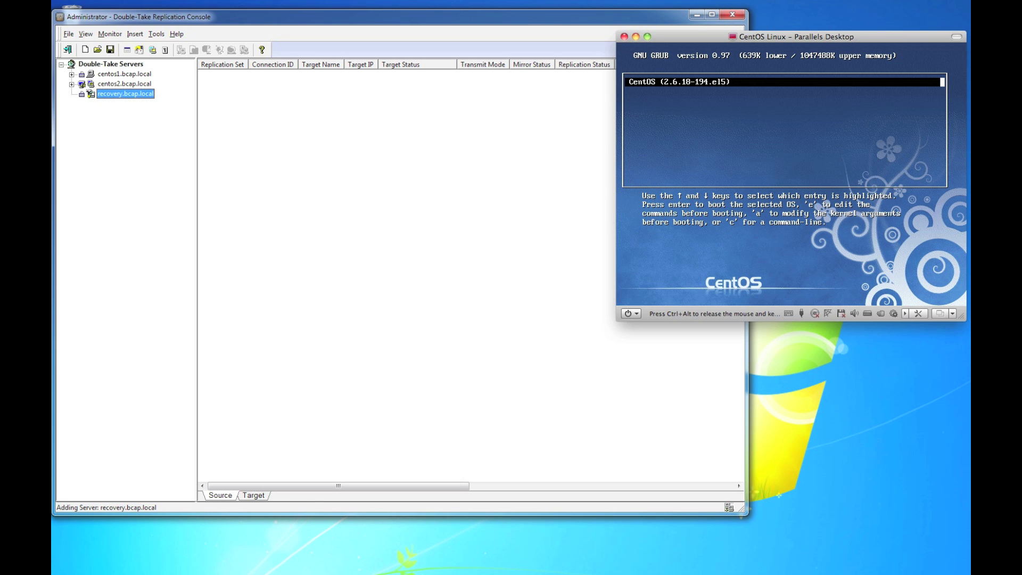
pyautogui.write('a divider=10 single')
pyautogui.press('Return')
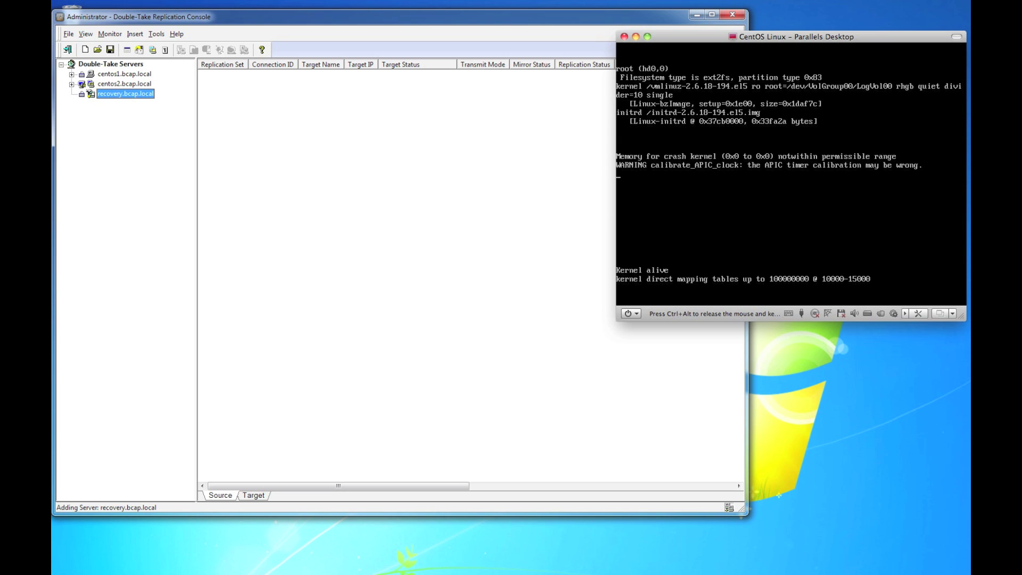
pyautogui.hotkey('ctrl', 'alt')
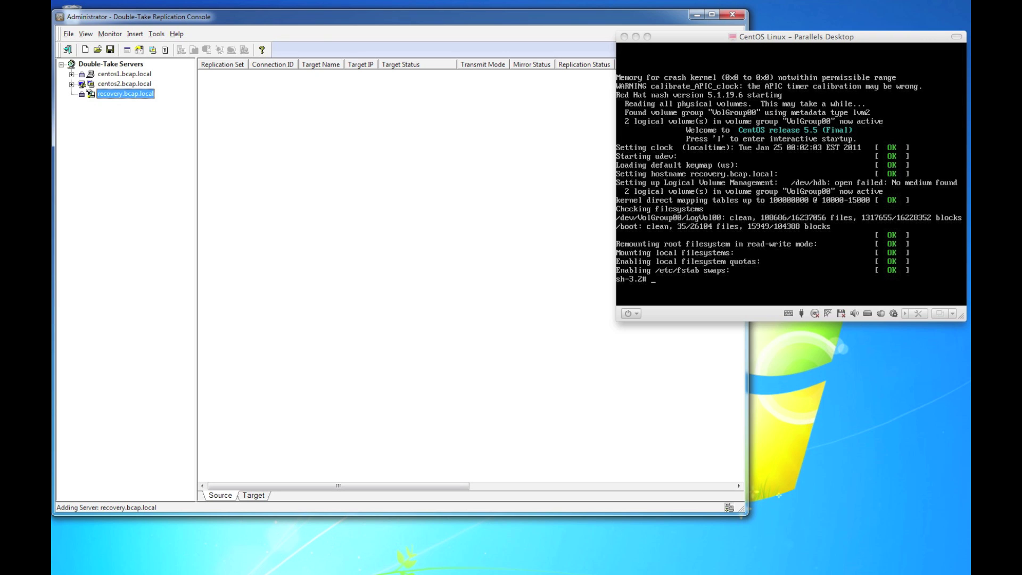
# Step: Start networking at the root shell with /etc/init.d/network start
pyautogui.click(846, 248)
pyautogui.write('/etc')
pyautogui.press('BackSpace')
pyautogui.press('BackSpace')
pyautogui.press('BackSpace')
pyautogui.press('BackSpace')
pyautogui.write('/et')
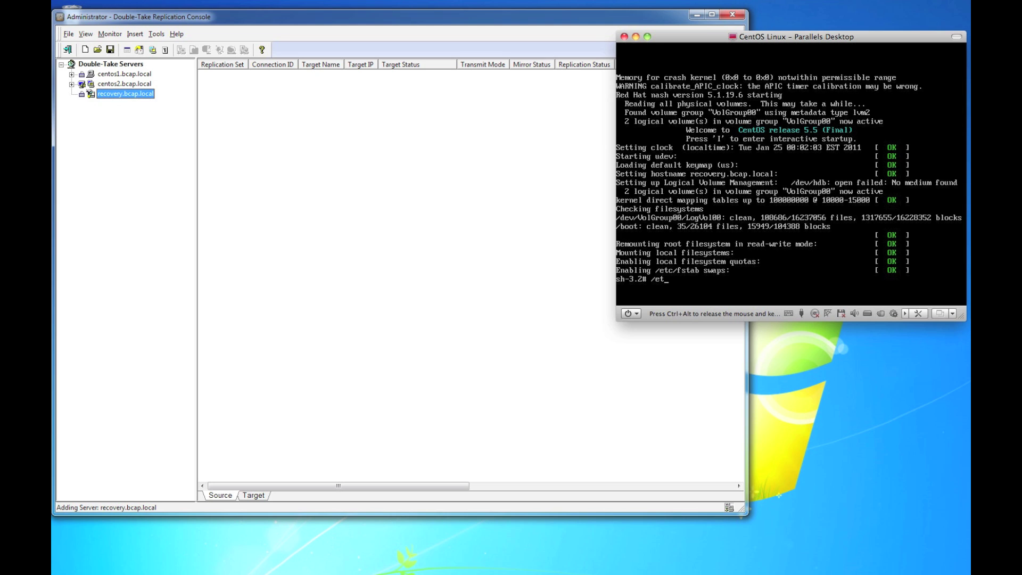
pyautogui.write('c/init.d/network start')
pyautogui.press('Return')
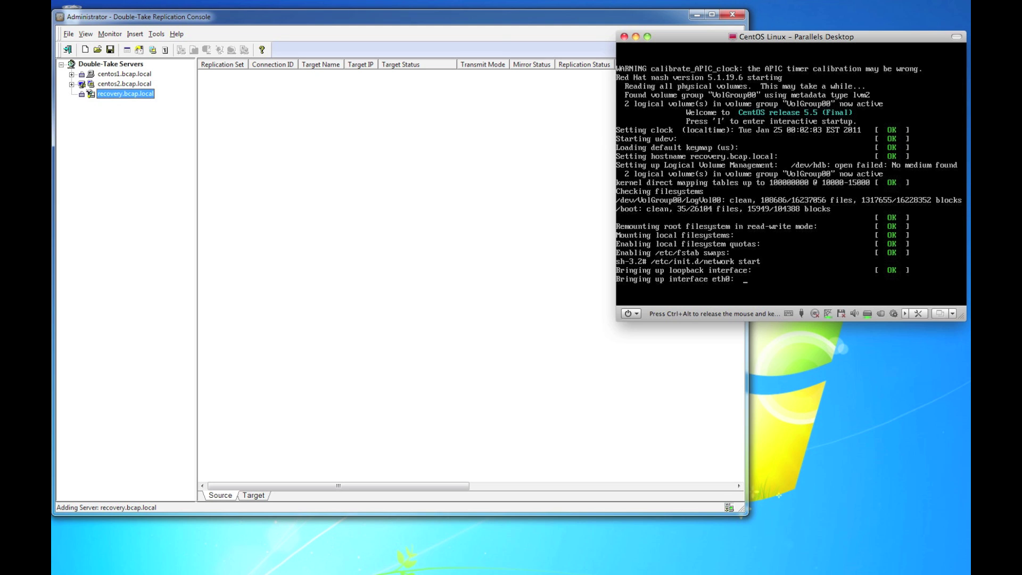
# Step: Start Double-Take and SSH with /etc/init.d/DT start and /etc/init.d/sshd start
pyautogui.write('/et')
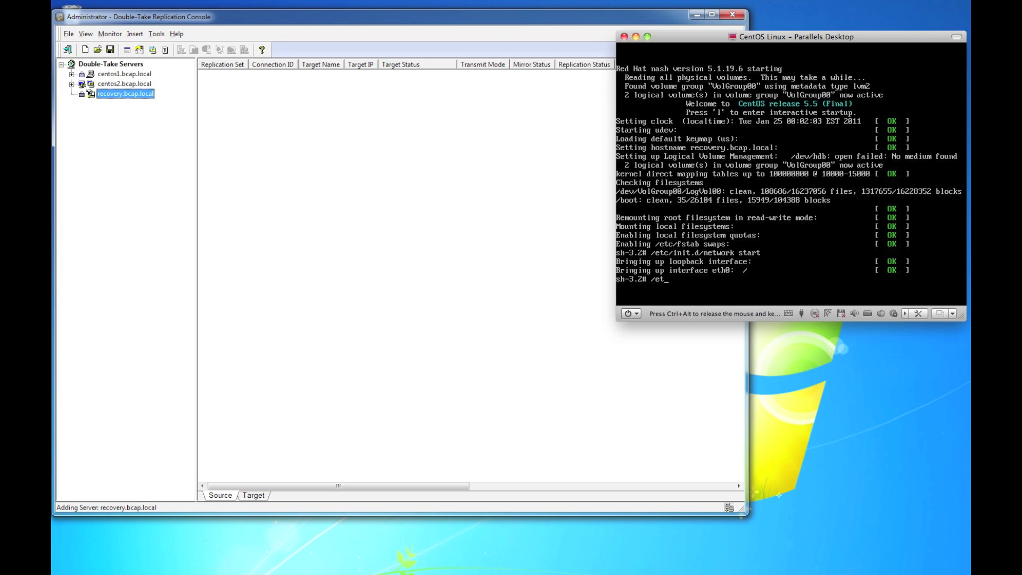
pyautogui.write('c/init.d/DT start')
pyautogui.press('Return')
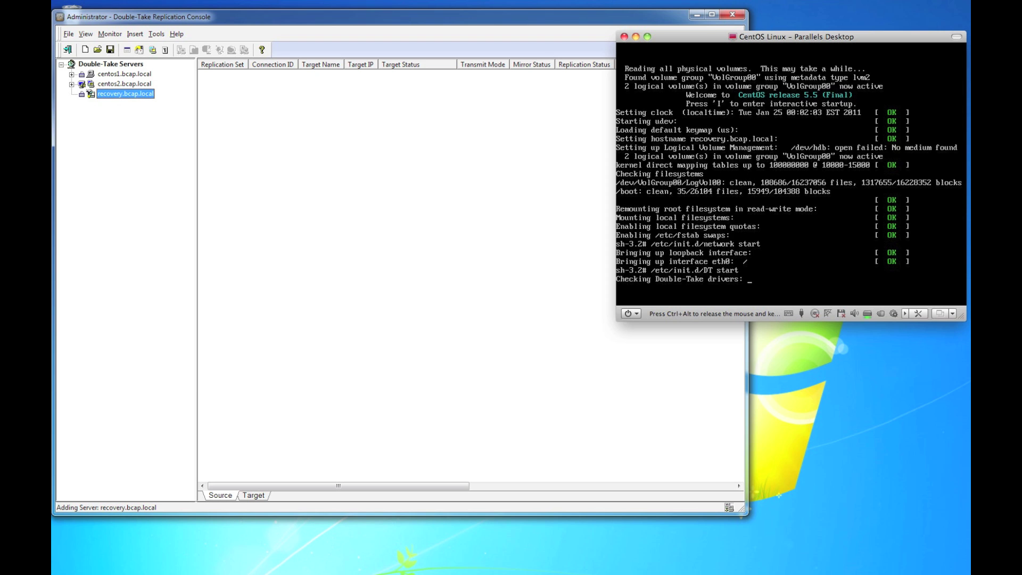
pyautogui.write('/etc/in')
pyautogui.write('it.d')
pyautogui.write('/s')
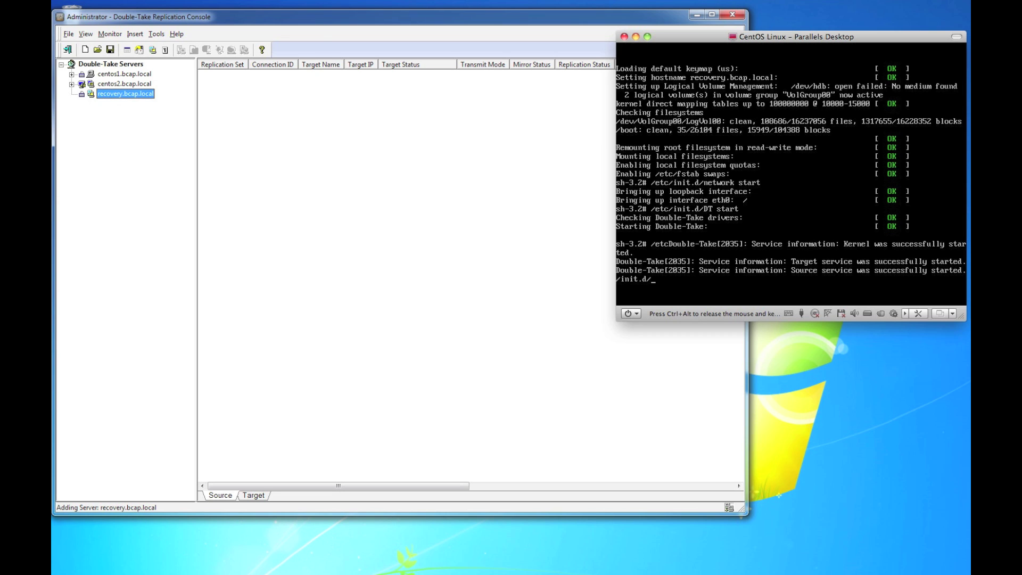
pyautogui.write('shd start')
pyautogui.press('Return')
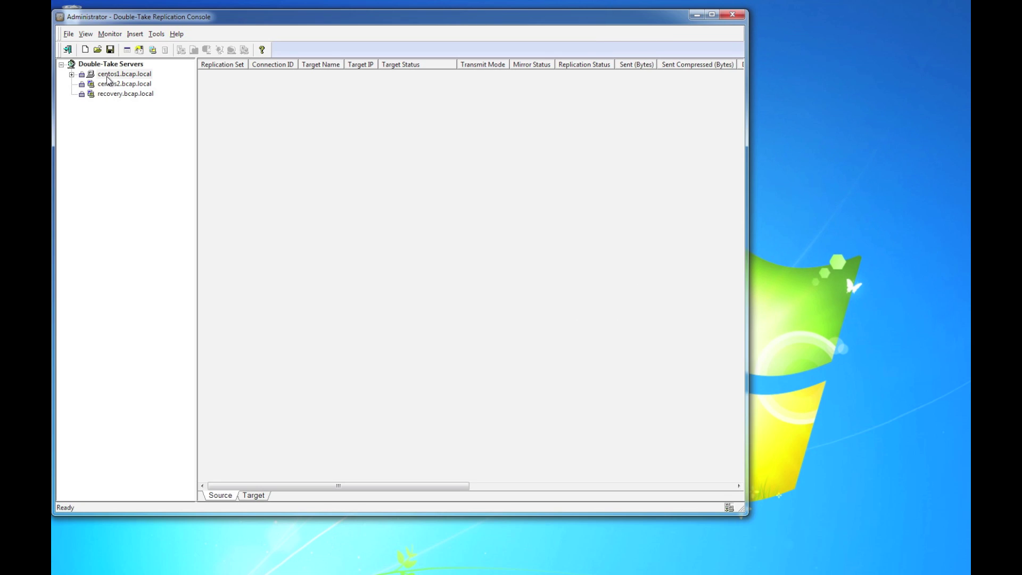
# Step: Launch the Restoration Wizard with target centos2.bcap.local and original source CENTOS1
pyautogui.click(158, 36)
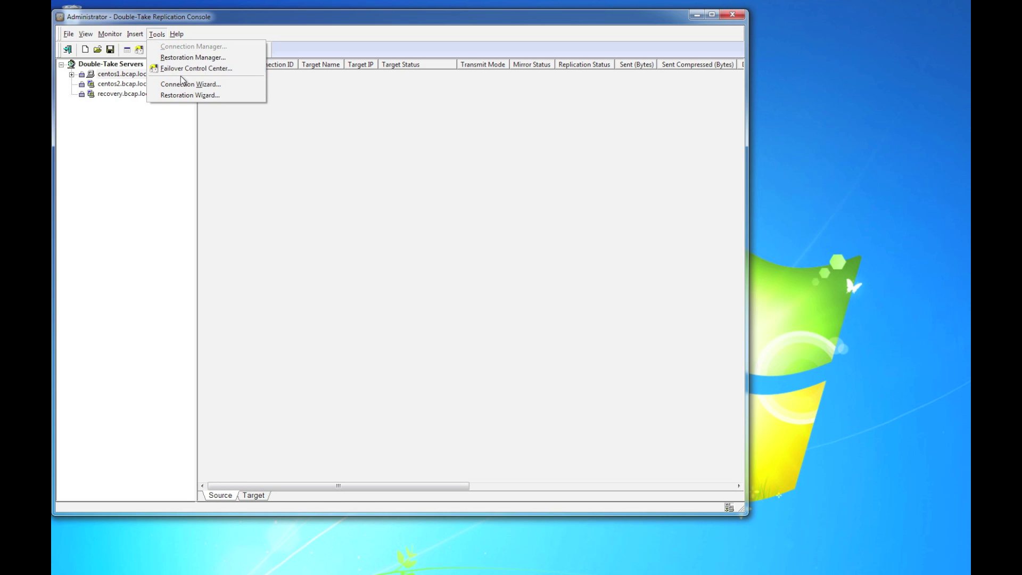
pyautogui.click(184, 94)
pyautogui.click(455, 339)
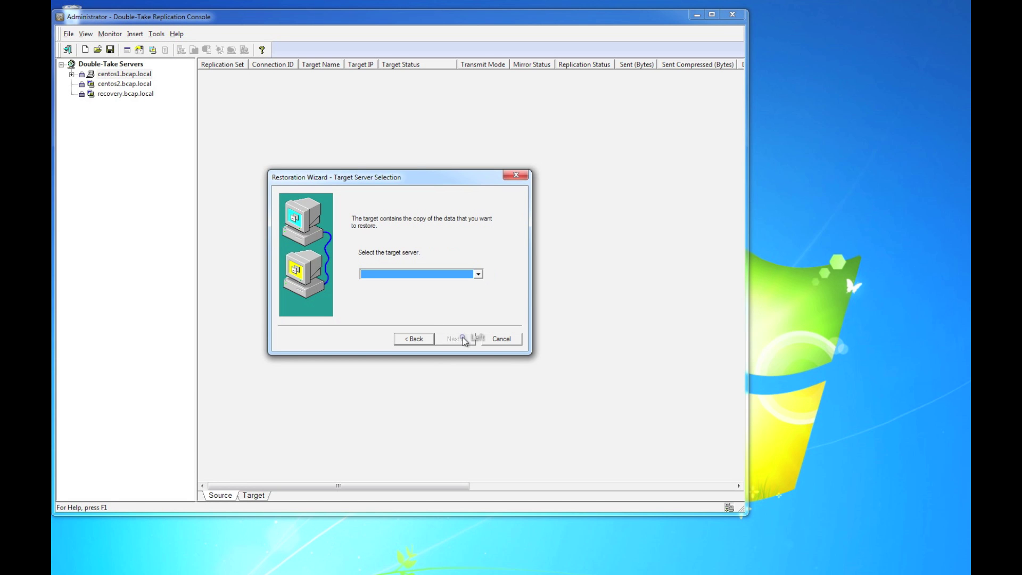
pyautogui.click(478, 273)
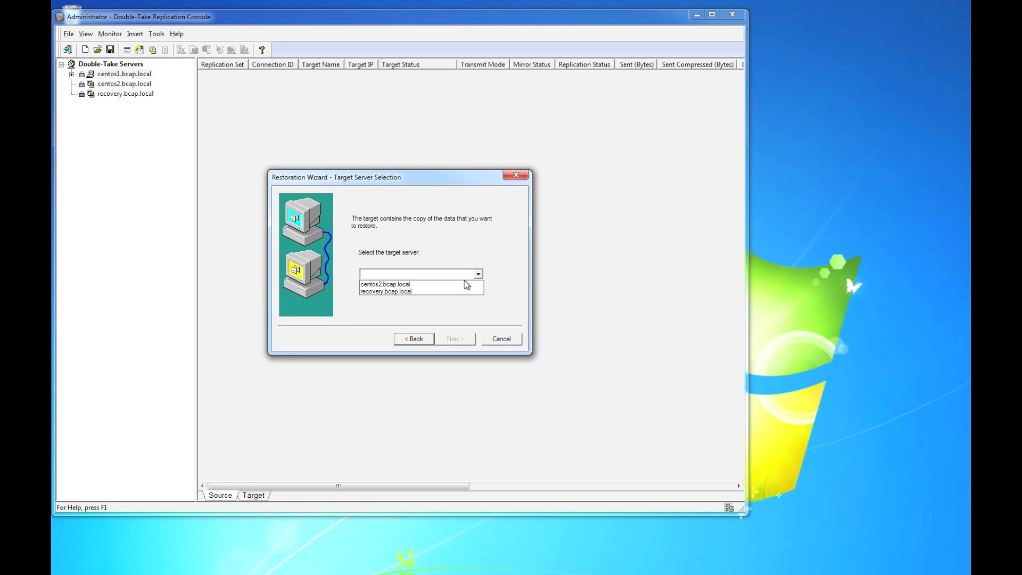
pyautogui.click(464, 284)
pyautogui.click(454, 338)
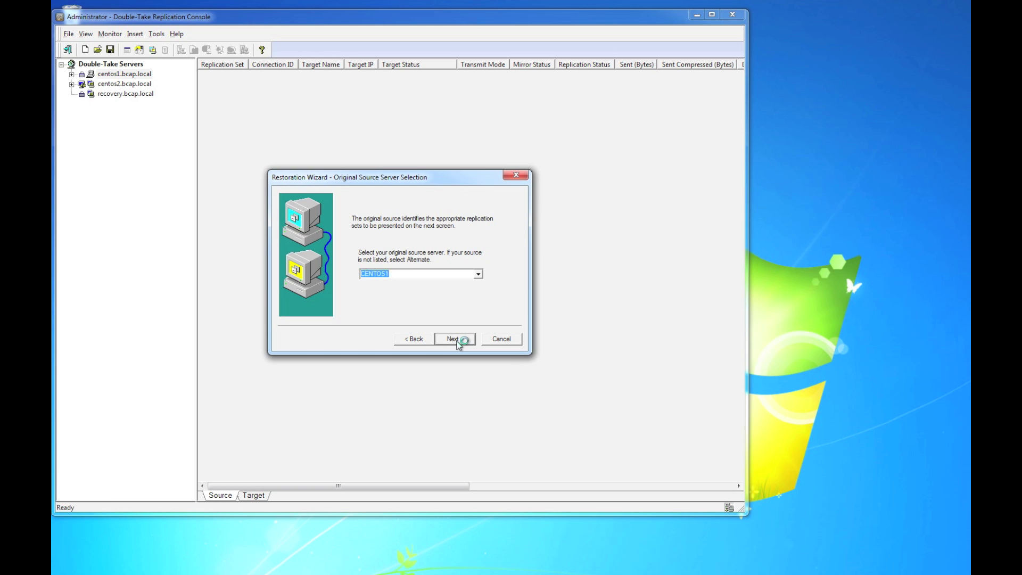
pyautogui.click(456, 339)
# Step: Choose the Server_Image replication set to restore
pyautogui.click(464, 258)
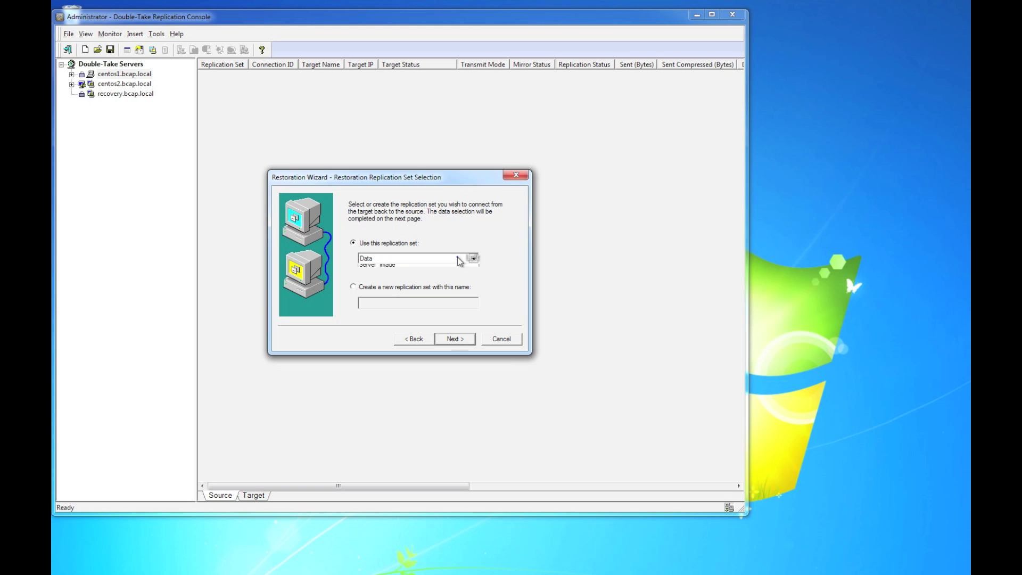
pyautogui.click(446, 275)
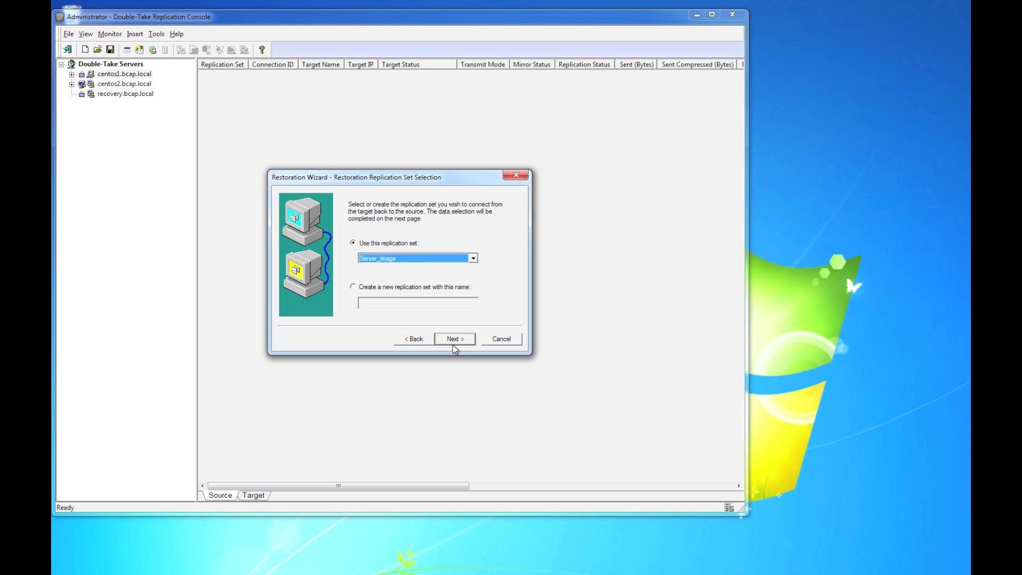
pyautogui.click(453, 341)
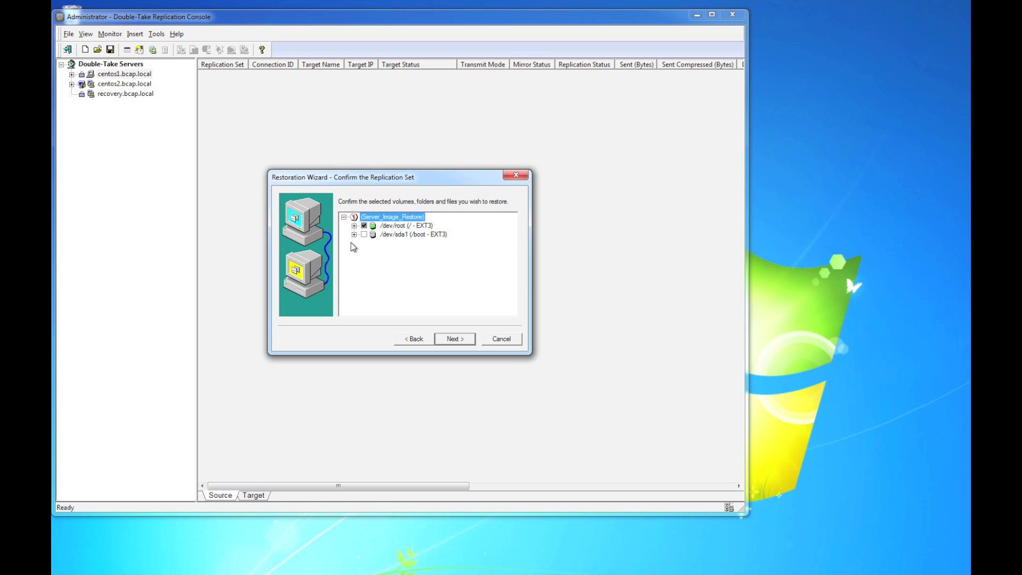
# Step: Confirm the /dev/root and /dev/sda1 volumes included in the Server_Image restore
pyautogui.click(353, 227)
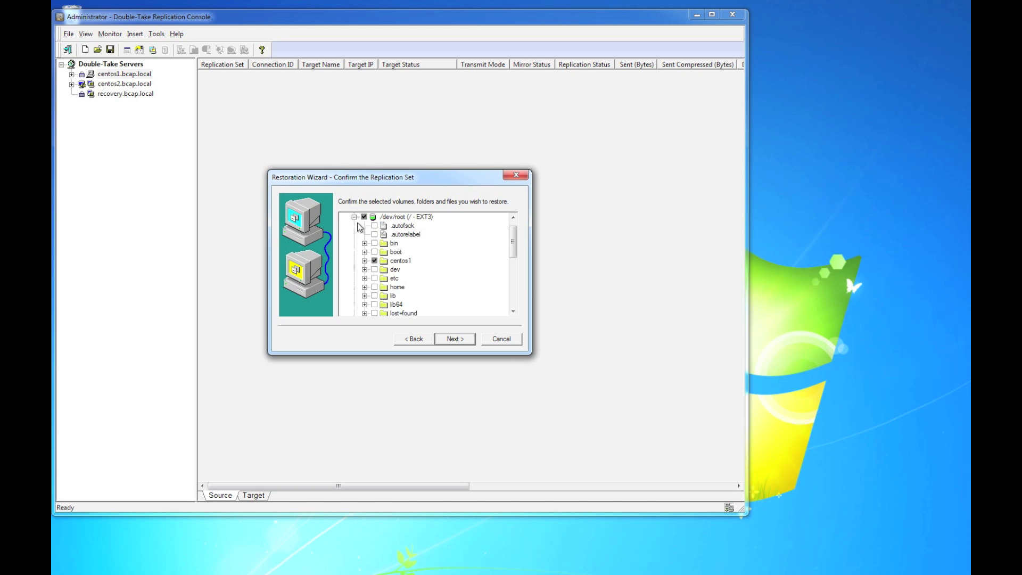
pyautogui.click(364, 220)
pyautogui.click(354, 216)
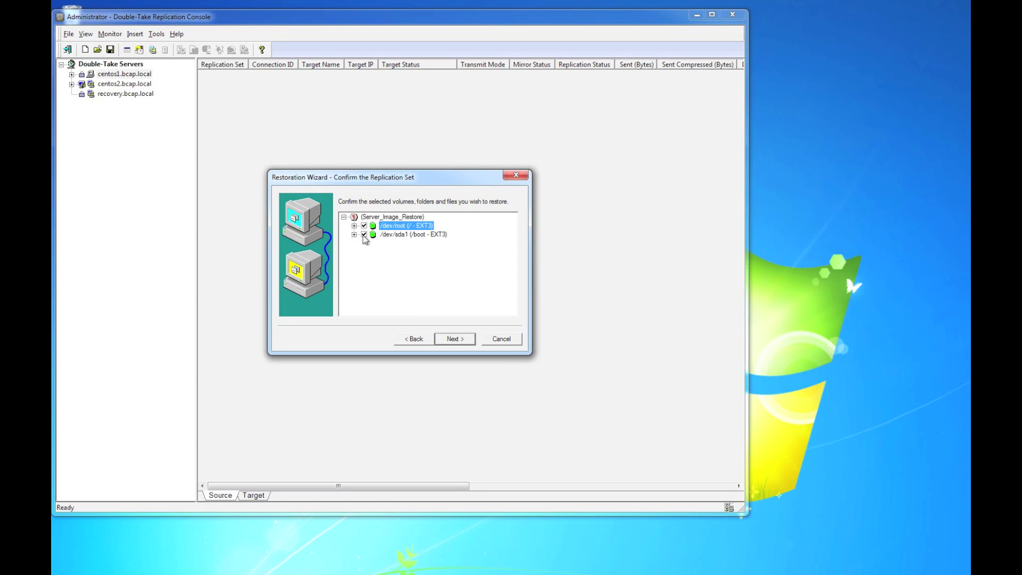
pyautogui.click(353, 225)
pyautogui.click(395, 251)
pyautogui.click(353, 216)
pyautogui.press('Down')
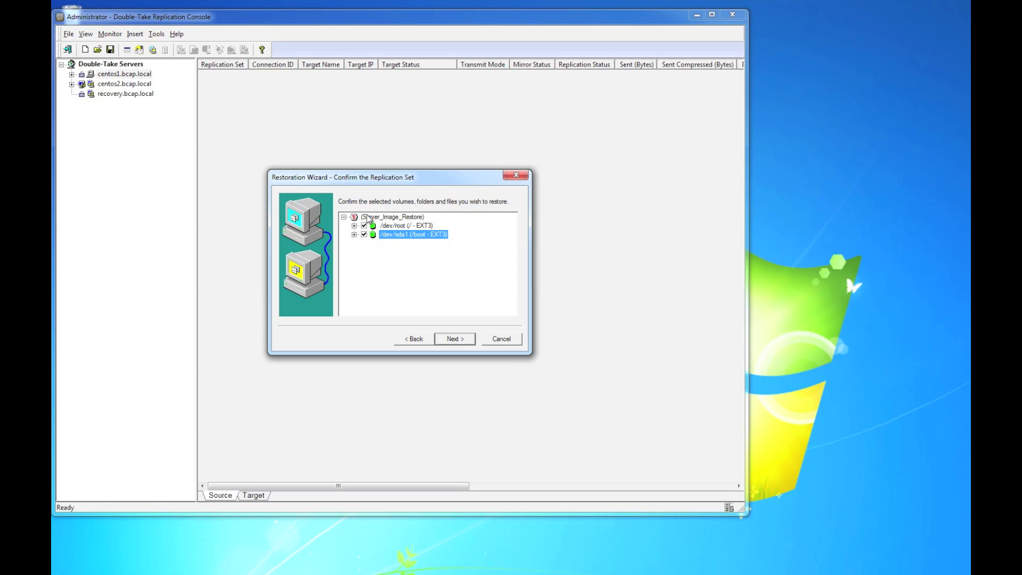
pyautogui.rightClick(366, 217)
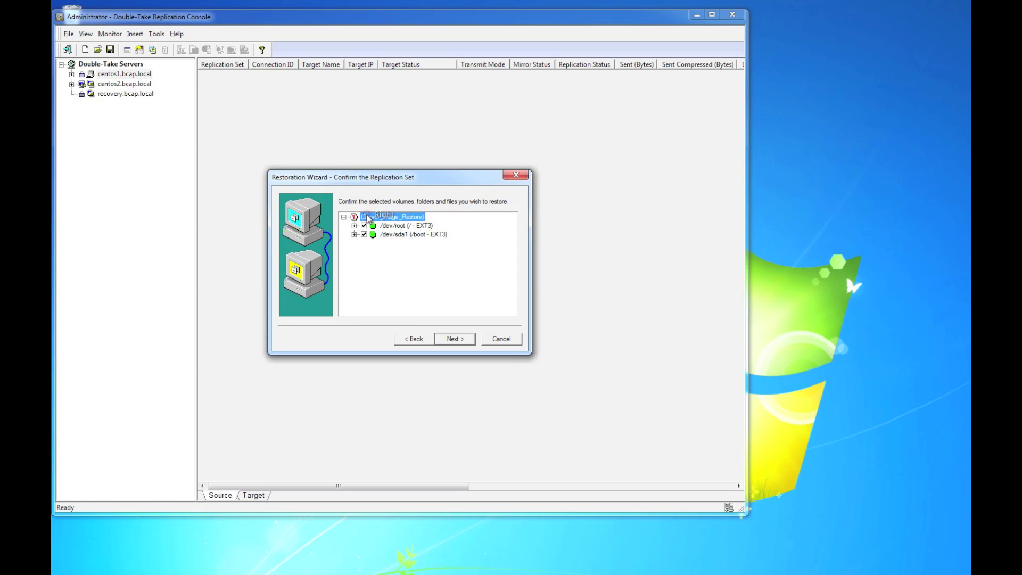
pyautogui.click(451, 340)
pyautogui.click(480, 274)
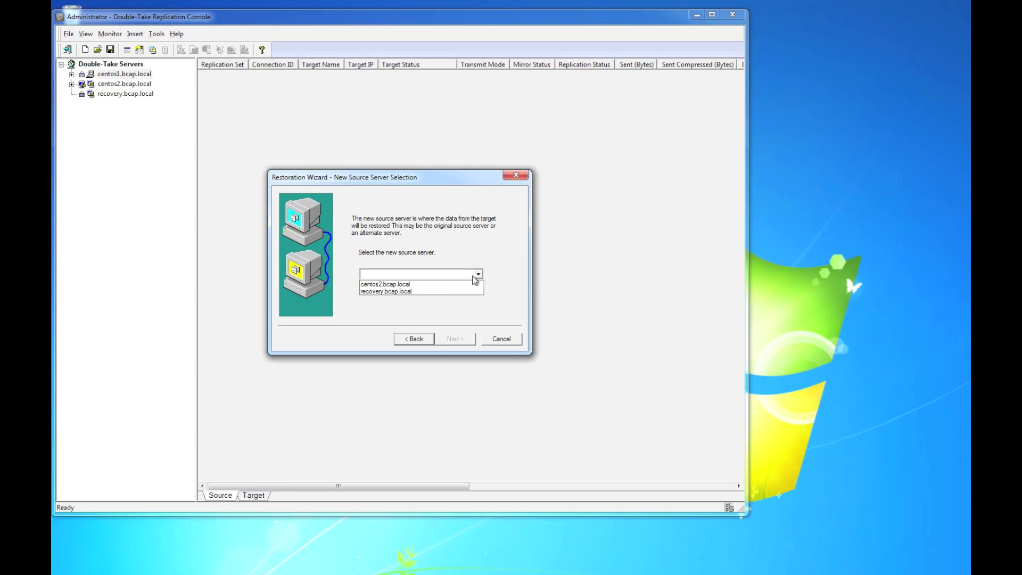
# Step: Set recovery.bcap.local as the new source, acknowledge the single-user warning, and accept the route
pyautogui.click(461, 290)
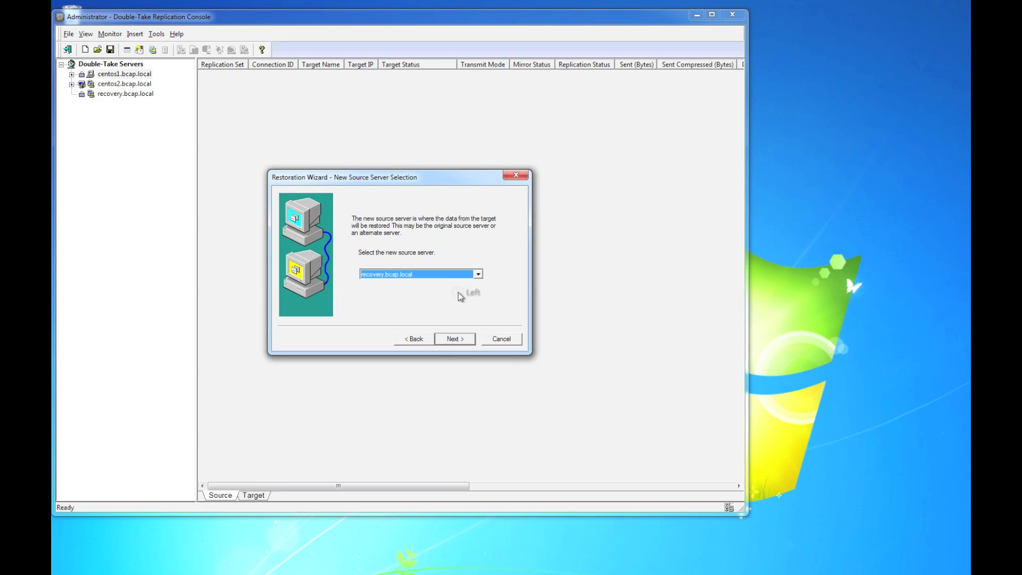
pyautogui.click(459, 343)
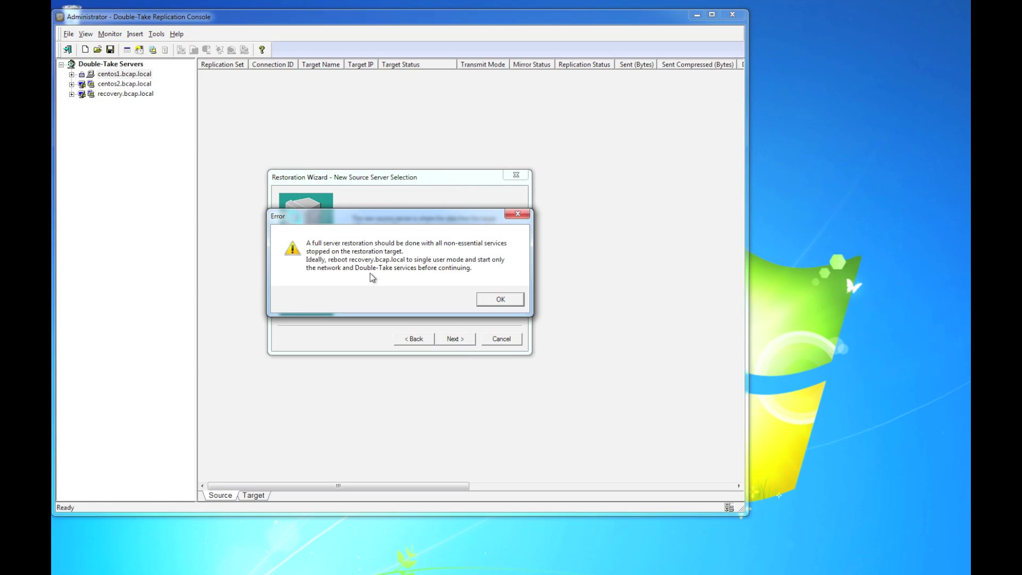
pyautogui.click(504, 299)
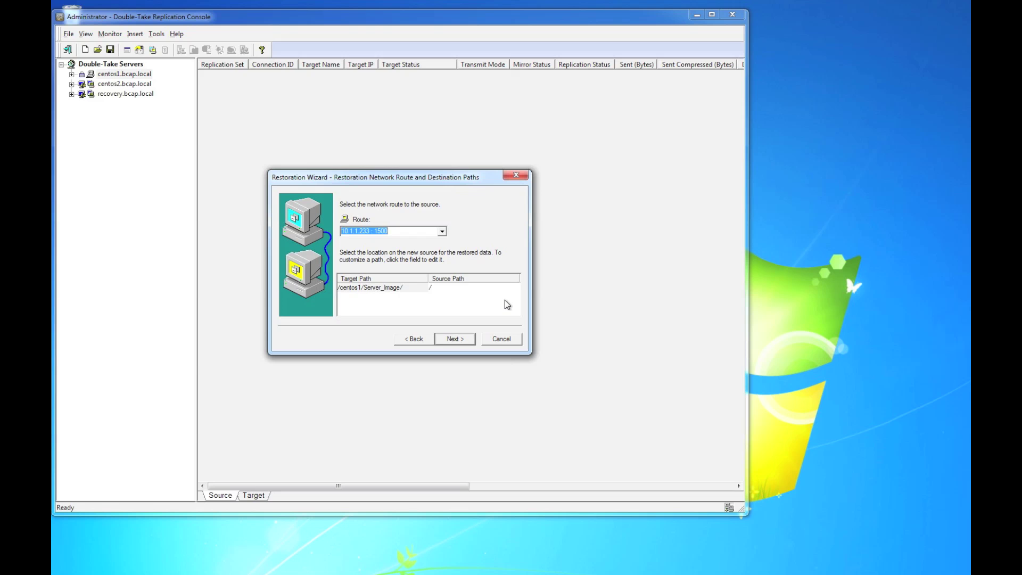
pyautogui.click(455, 339)
# Step: Turn off 'Replicate data during the restoration connection' and start the restore
pyautogui.click(456, 340)
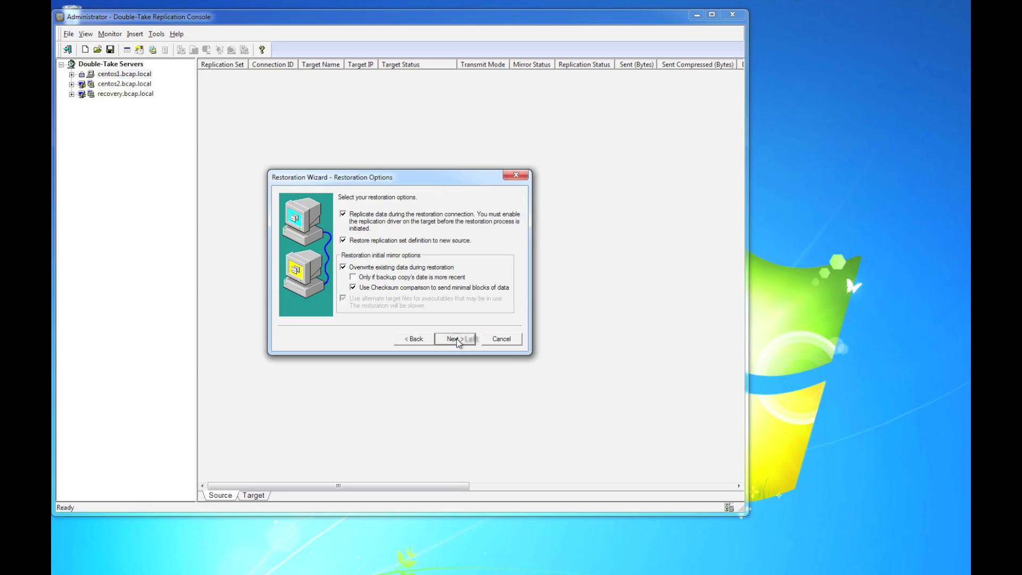
pyautogui.click(343, 215)
pyautogui.click(455, 340)
pyautogui.click(456, 340)
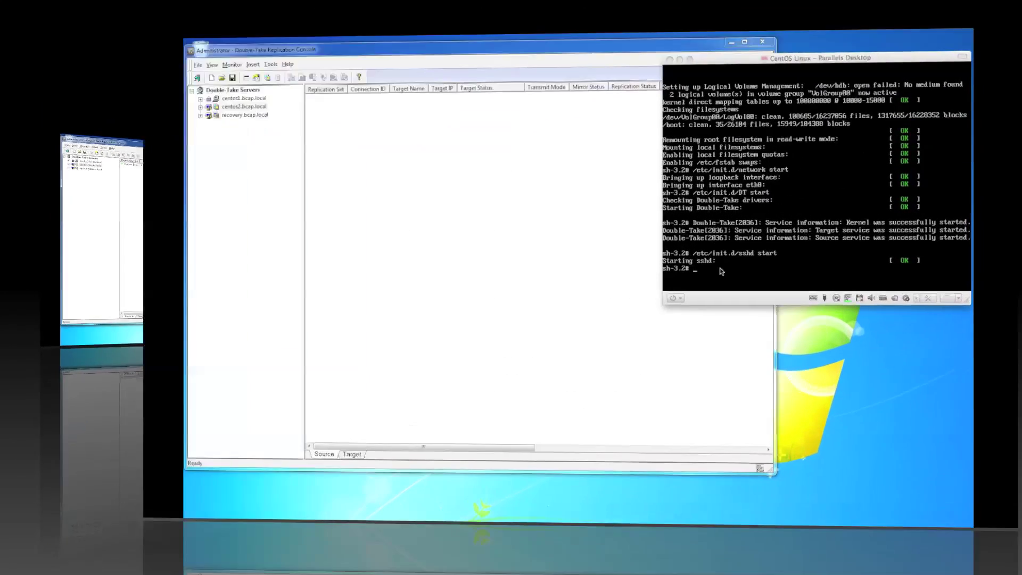
# Step: Focus the CentOS guest's single-user shell while the Server_Image restore runs
pyautogui.click(721, 271)
# Step: In the GRUB shell, set root to (hd0,0), correcting the mistyped command
pyautogui.write('grub')
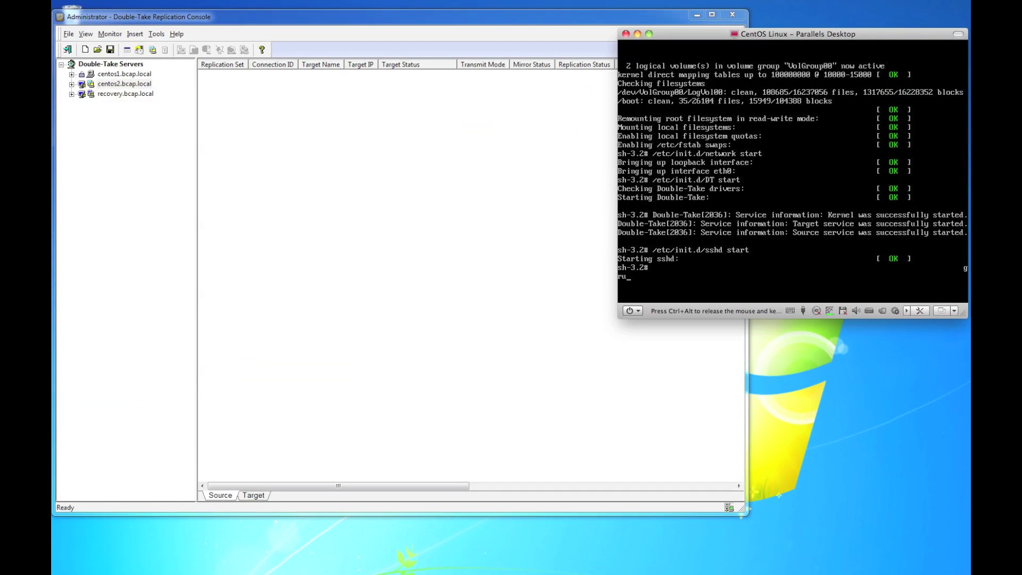
pyautogui.press('Return')
pyautogui.write('ro')
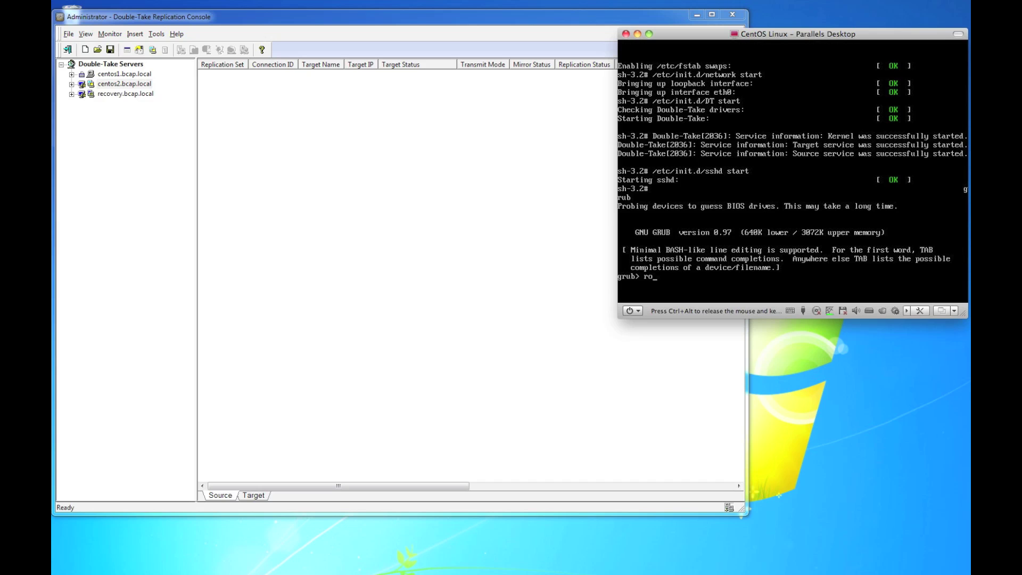
pyautogui.write('ot (hd,0)\\)0')
pyautogui.press('Return')
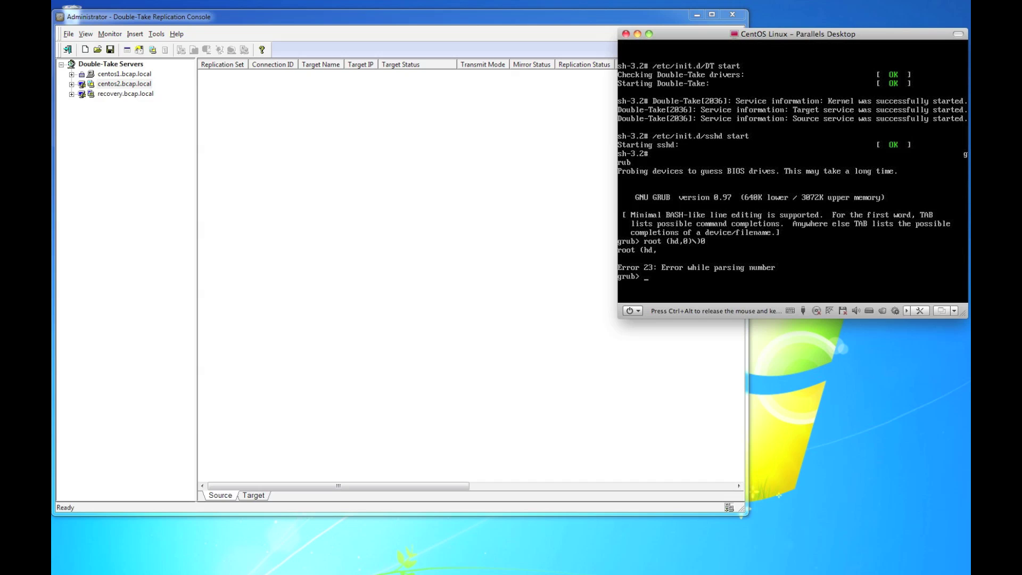
pyautogui.write('(hd0,0)')
pyautogui.press('Return')
# Step: Install GRUB with setup (hd0) and reboot the recovery server
pyautogui.write('setup (hd0)')
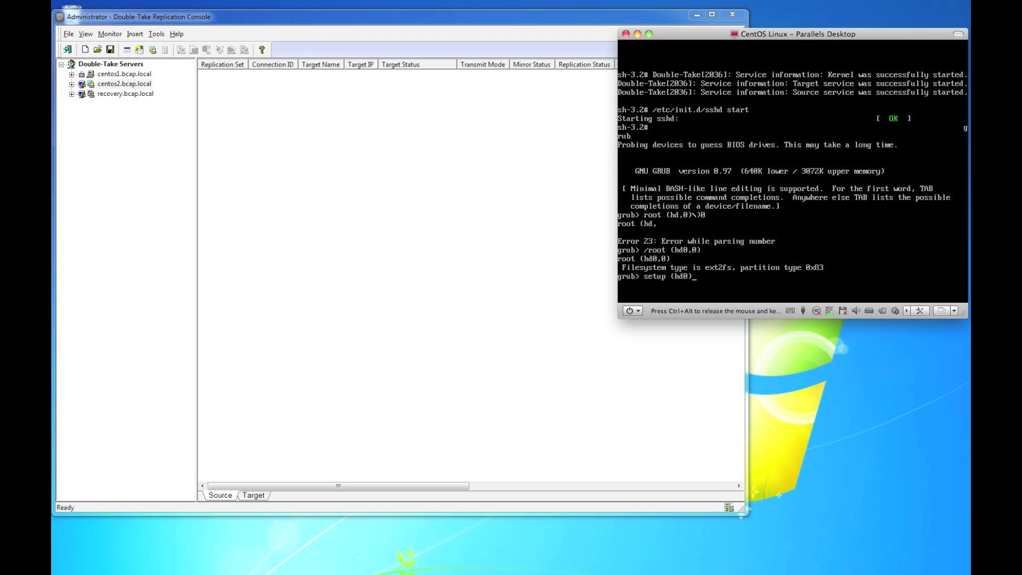
pyautogui.press('Return')
pyautogui.write('reboot')
pyautogui.press('Return')
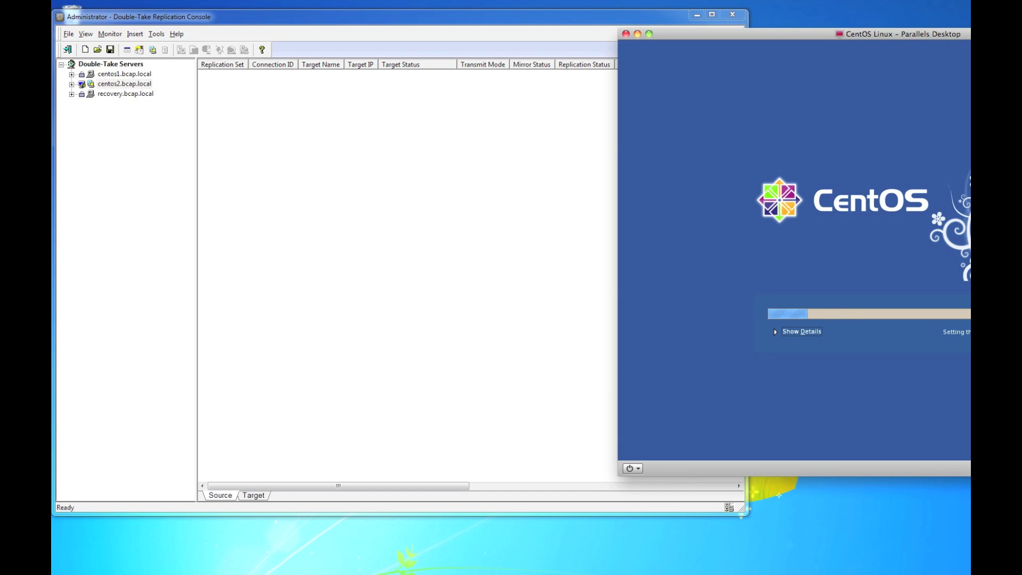
# Step: Log in at the CentOS login screen as root with the account password
pyautogui.moveTo(981, 39); pyautogui.dragTo(793, 24)
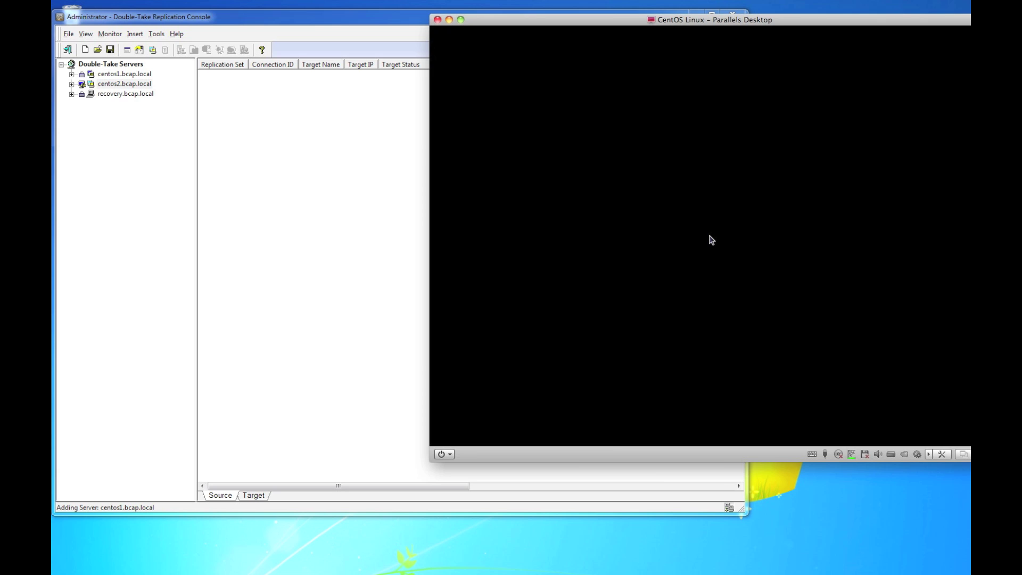
pyautogui.click(711, 239)
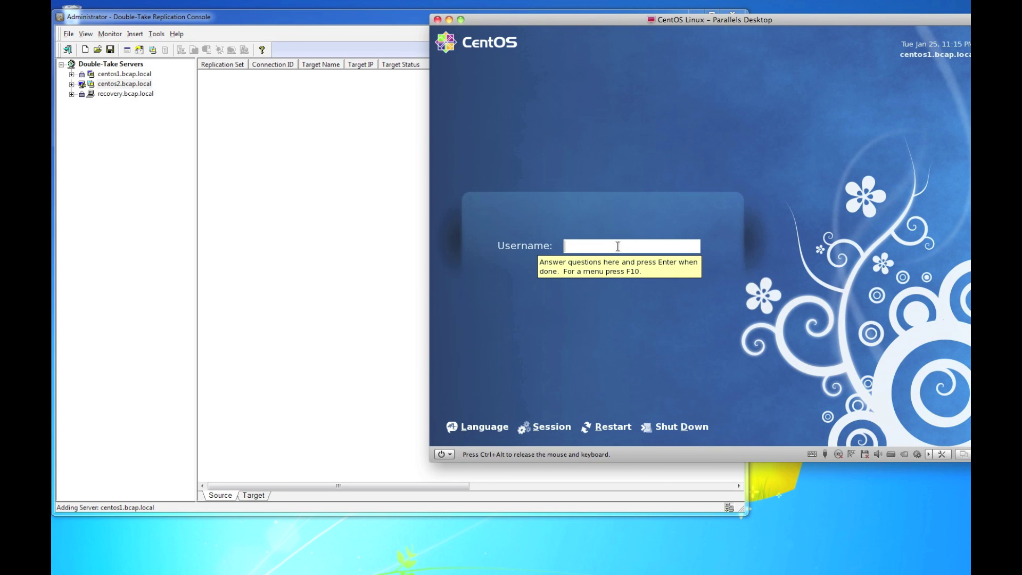
pyautogui.write('root')
pyautogui.press('Return')
pyautogui.write('********')
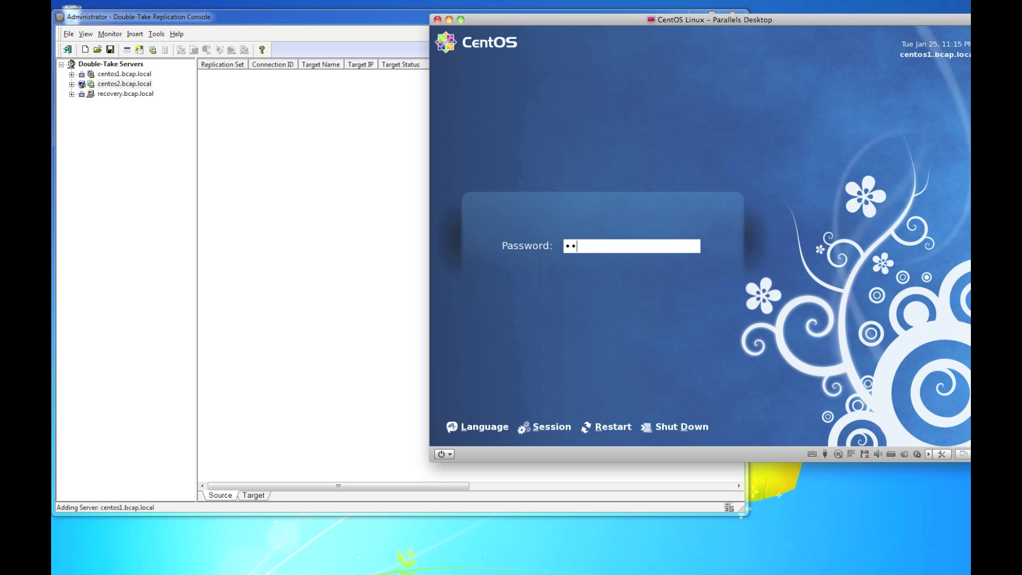
pyautogui.press('Return')
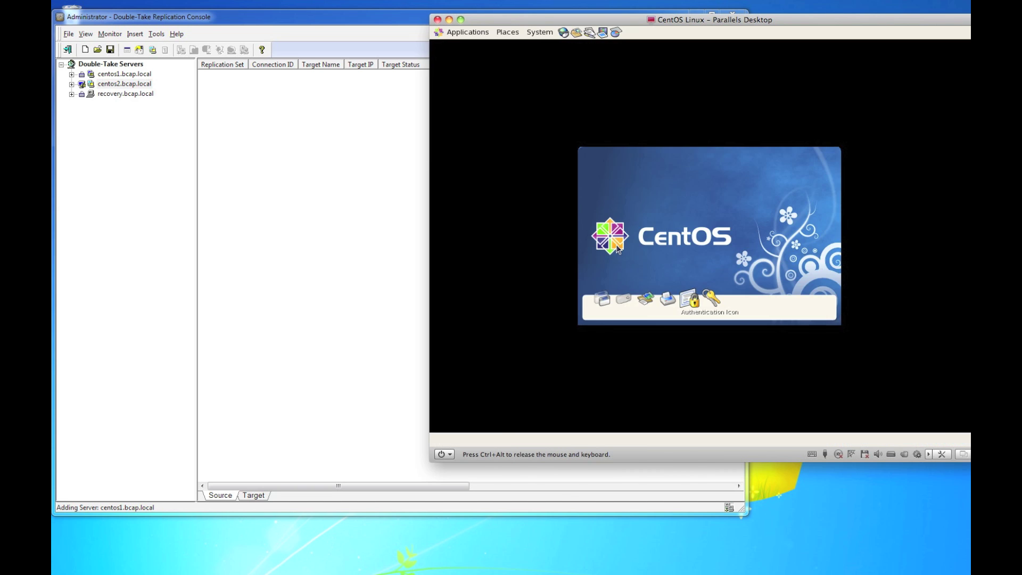